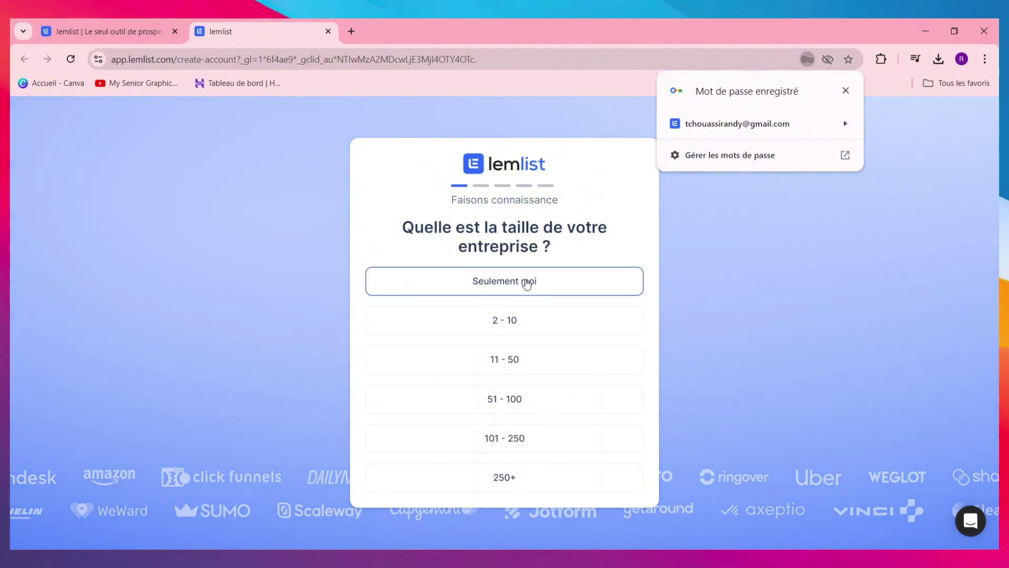
Answer 'Seulement moi' to finish onboarding, then create a new campaign from the dashboard
click(617, 285)
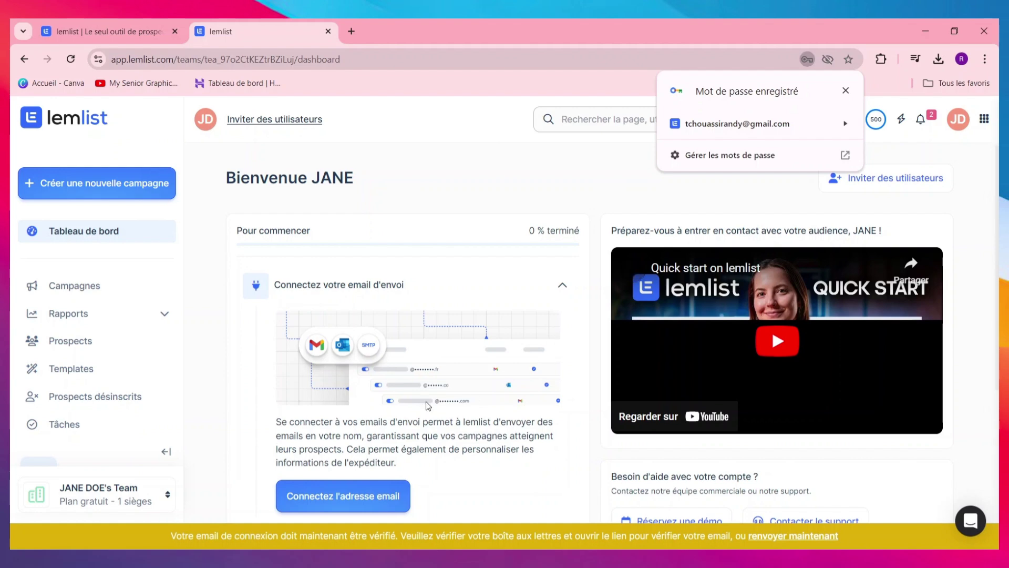
scroll(465, 374, down, 3)
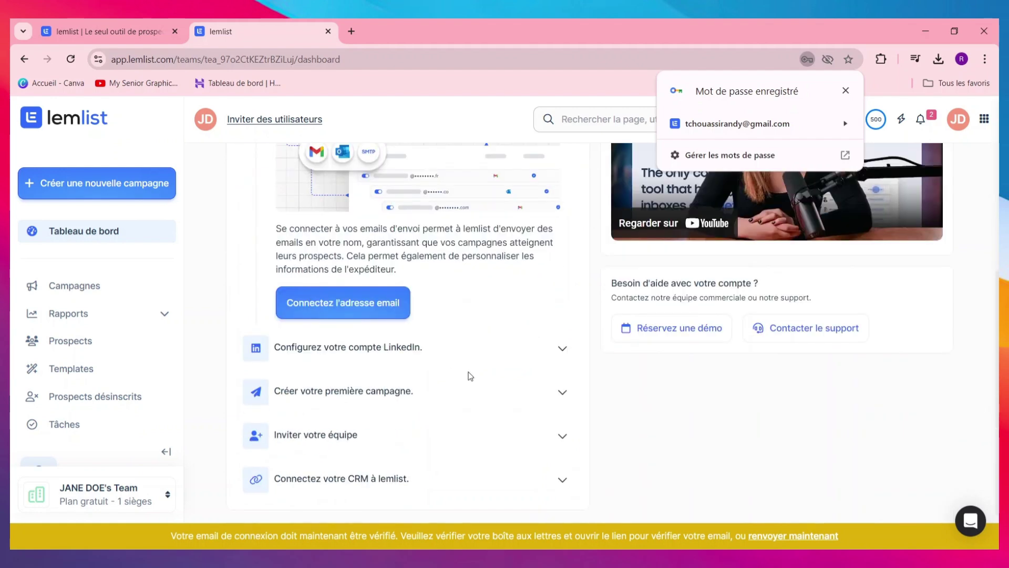
click(114, 198)
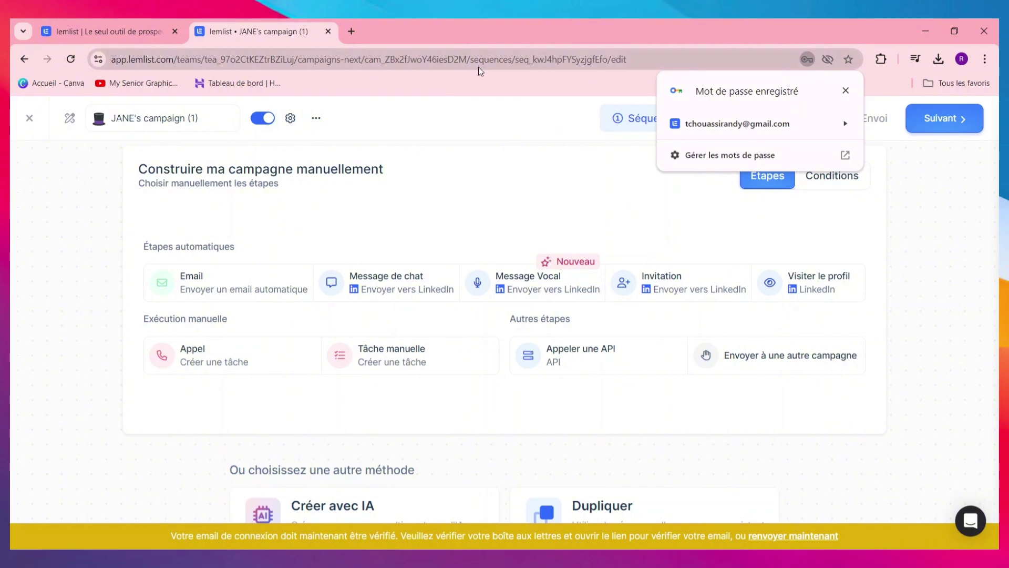
Connect a Google account as the Gmail sender through the dashboard's email-connection step
click(25, 58)
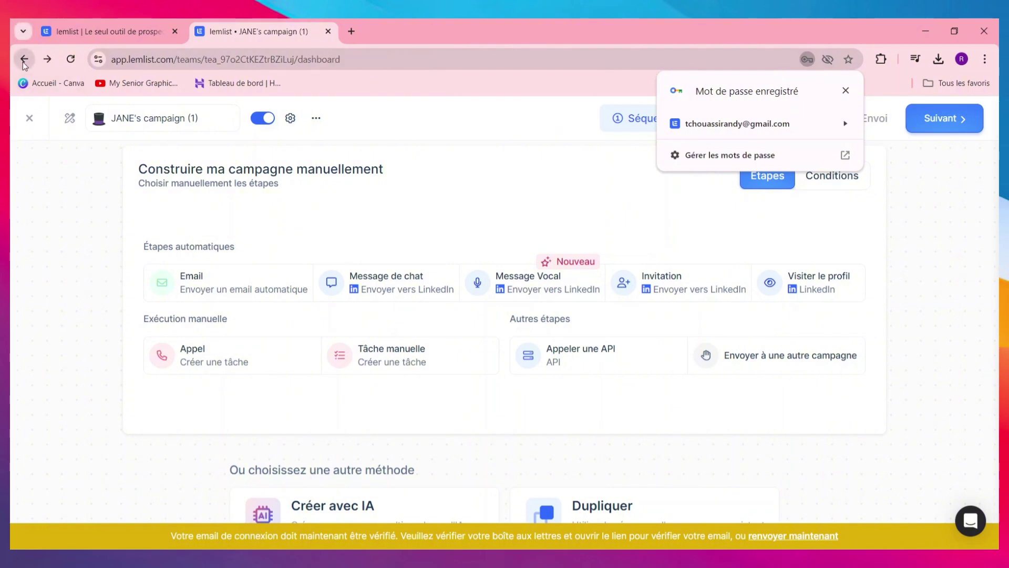
scroll(358, 368, down, 3)
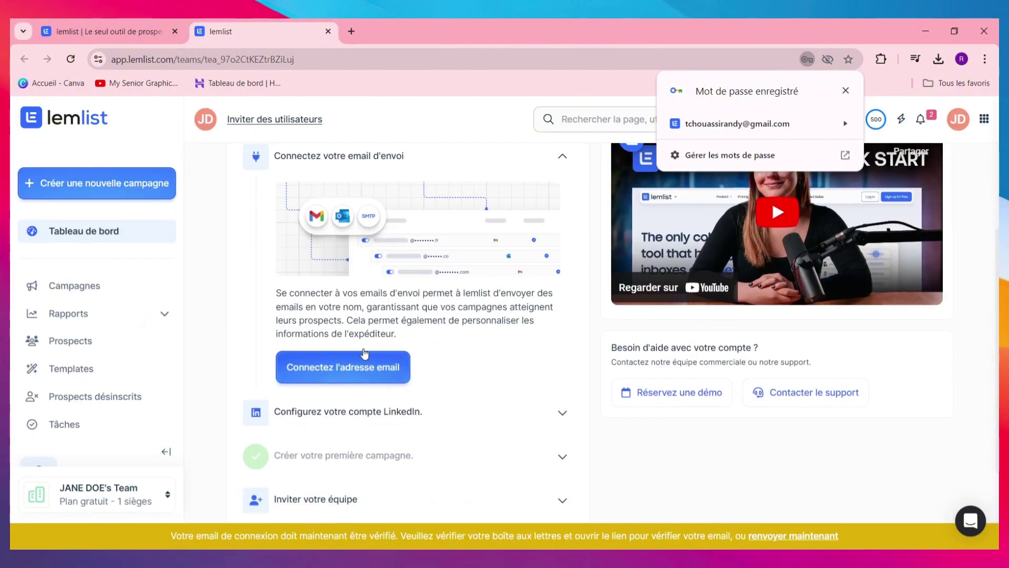
click(358, 367)
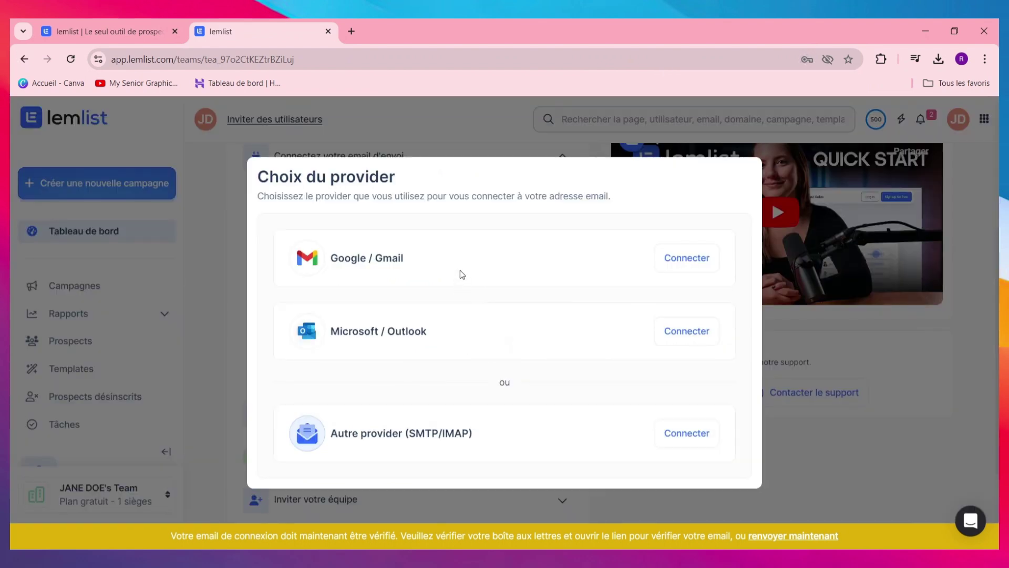
click(675, 255)
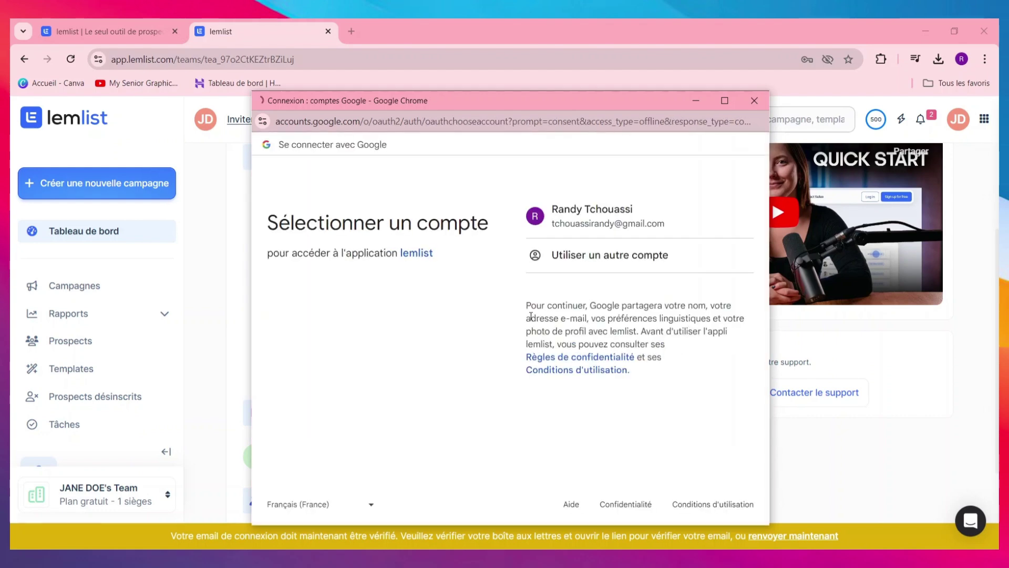
click(605, 226)
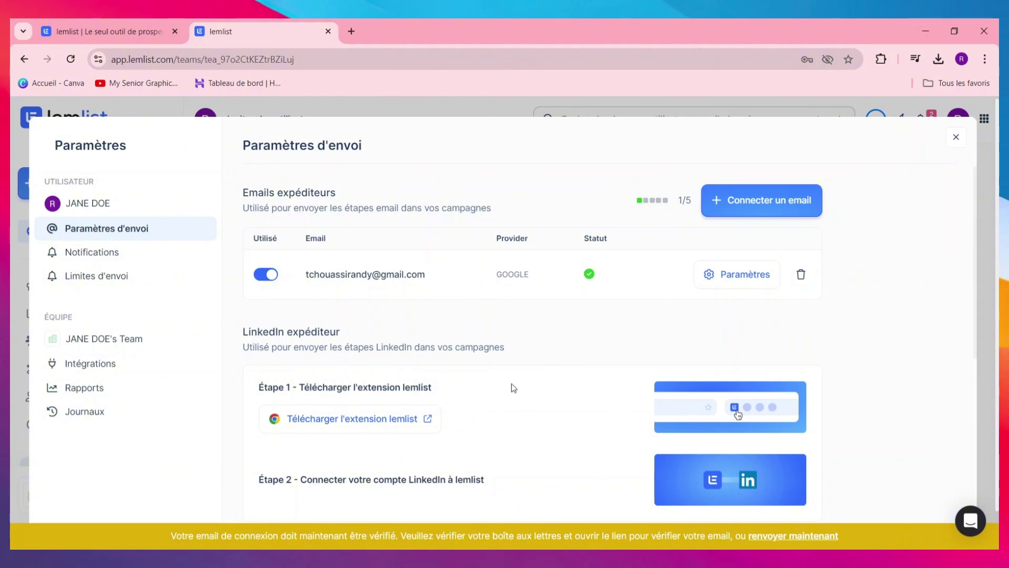
Review the Gmail sender's Paramètres in the Adresse email modal, then close it
scroll(617, 377, down, 7)
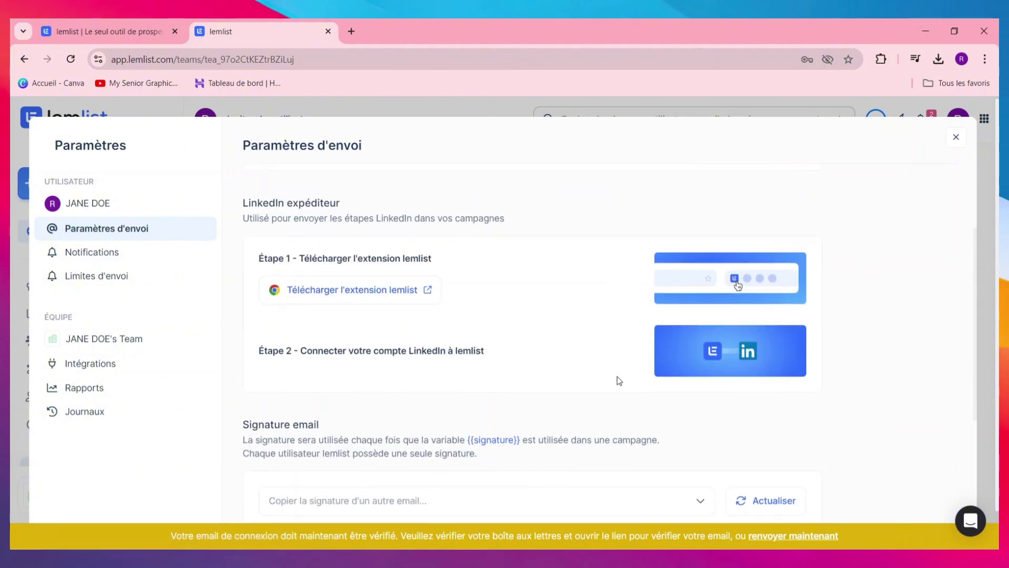
scroll(582, 413, up, 7)
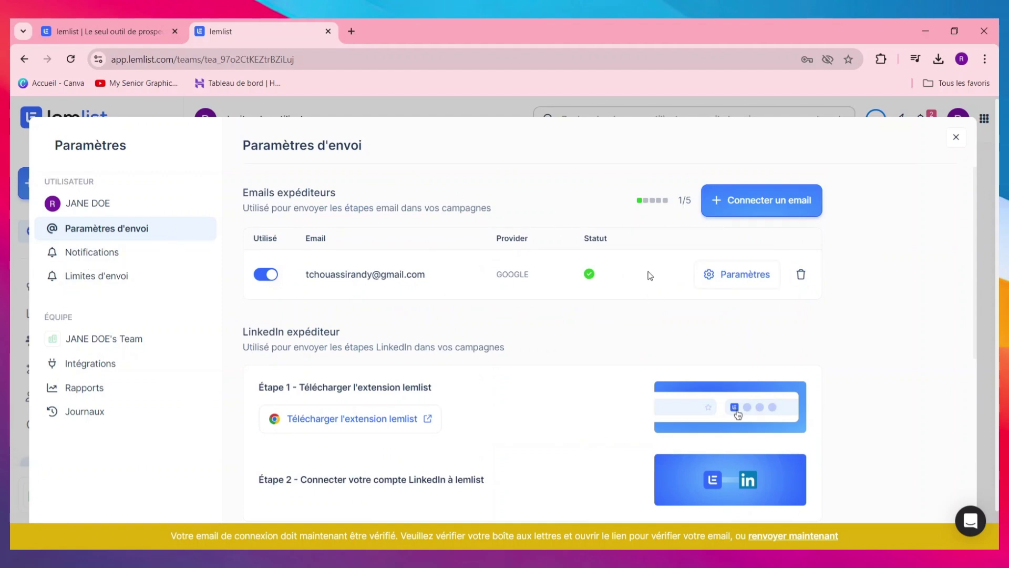
click(747, 274)
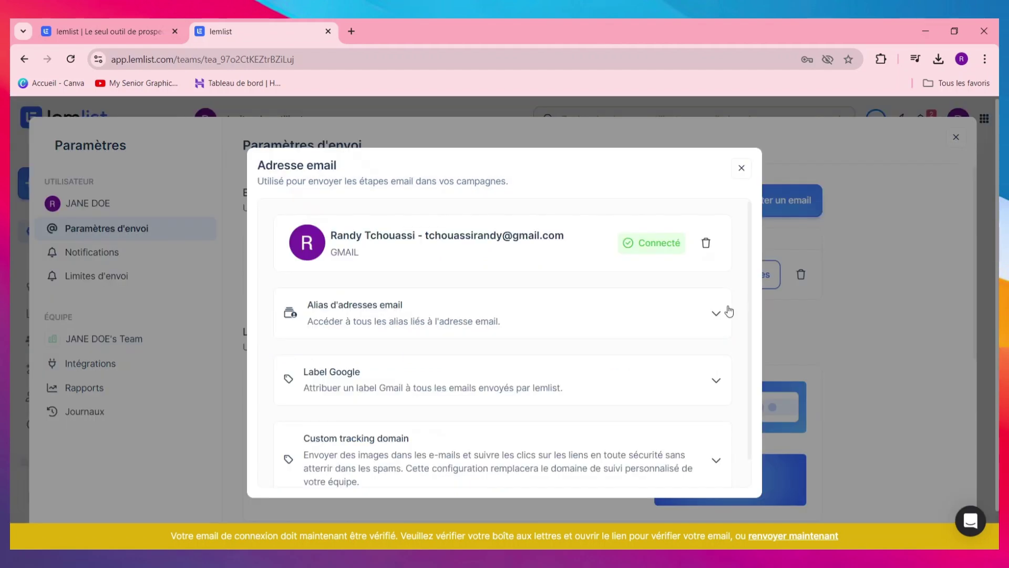
scroll(573, 382, down, 1)
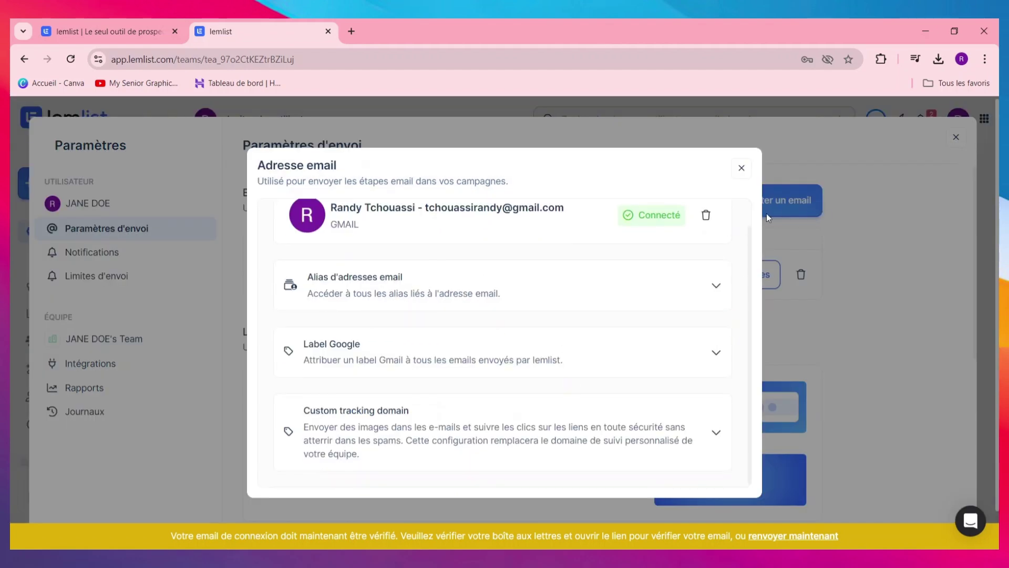
click(742, 168)
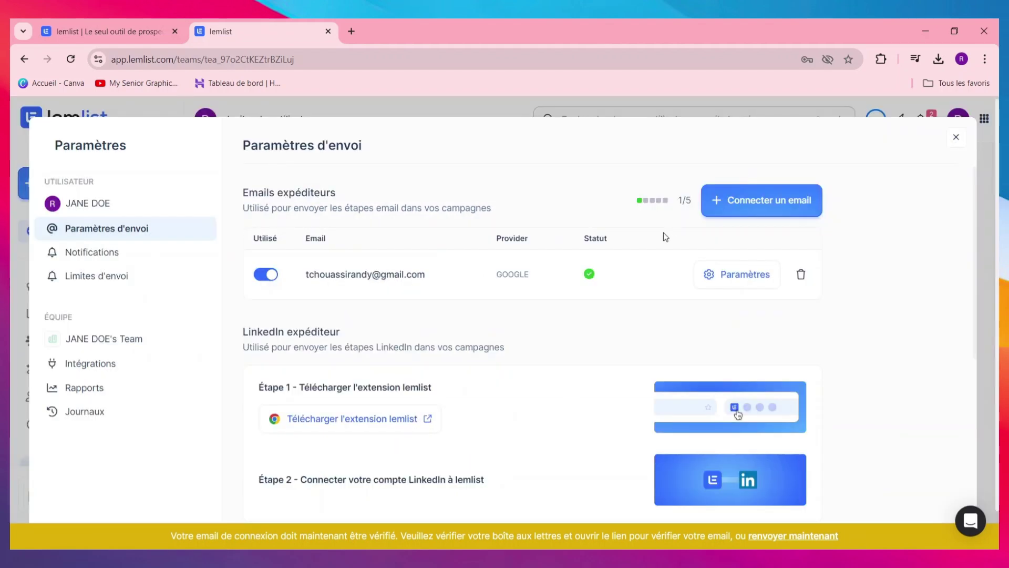
Close the sending settings and open the team invitation form under 'Inviter votre équipe'
click(964, 144)
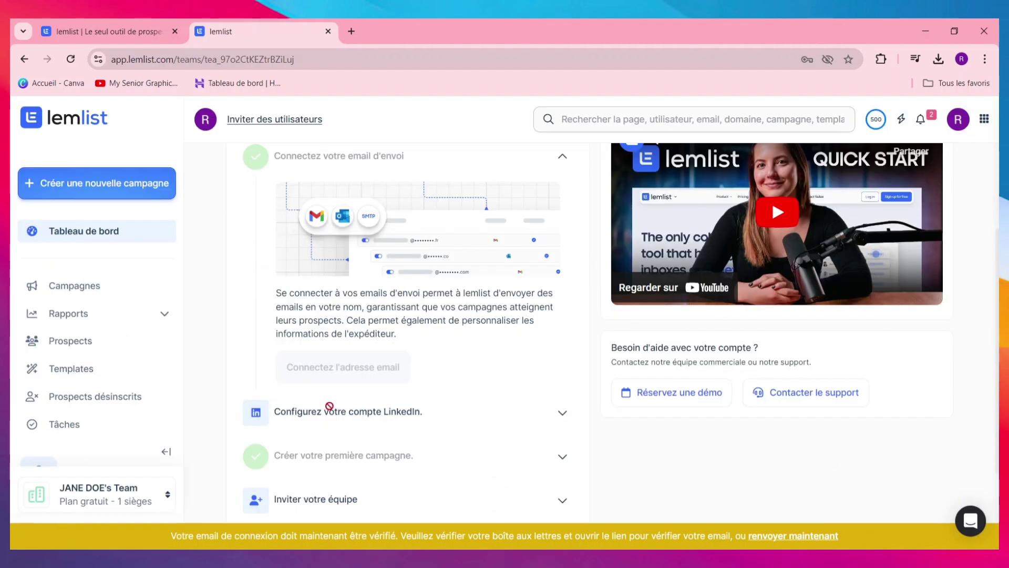
scroll(368, 441, down, 2)
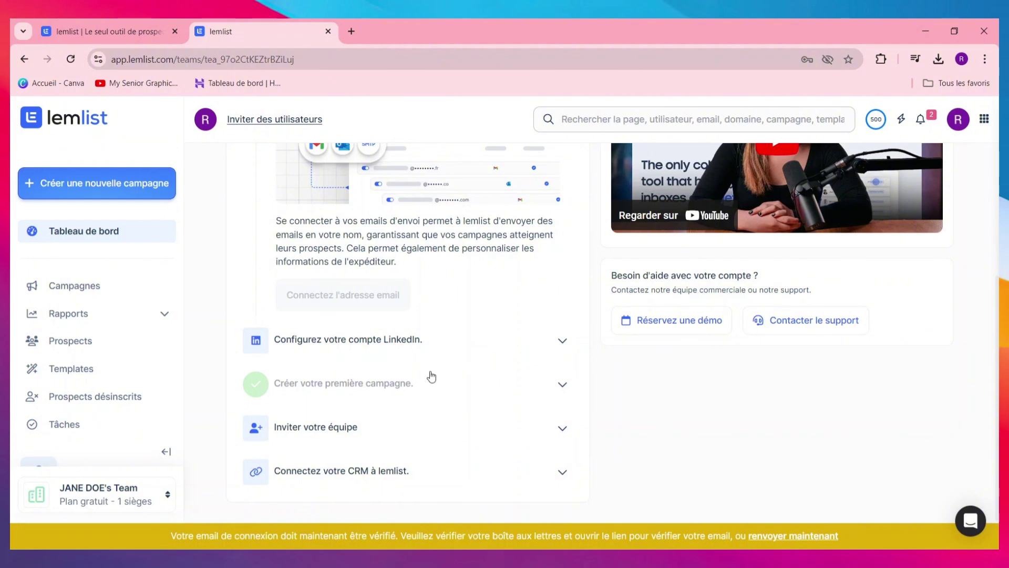
click(491, 428)
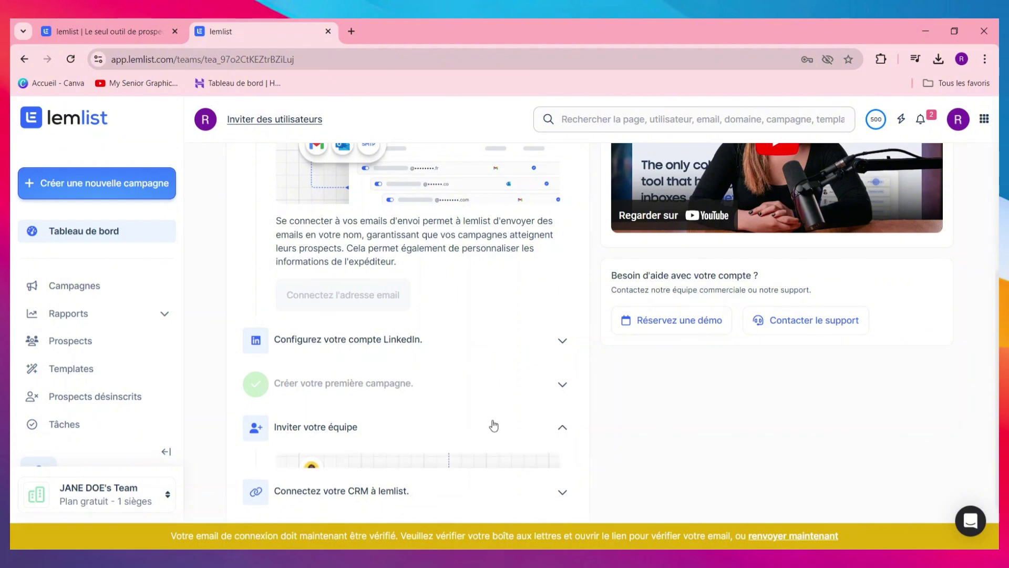
scroll(502, 394, down, 4)
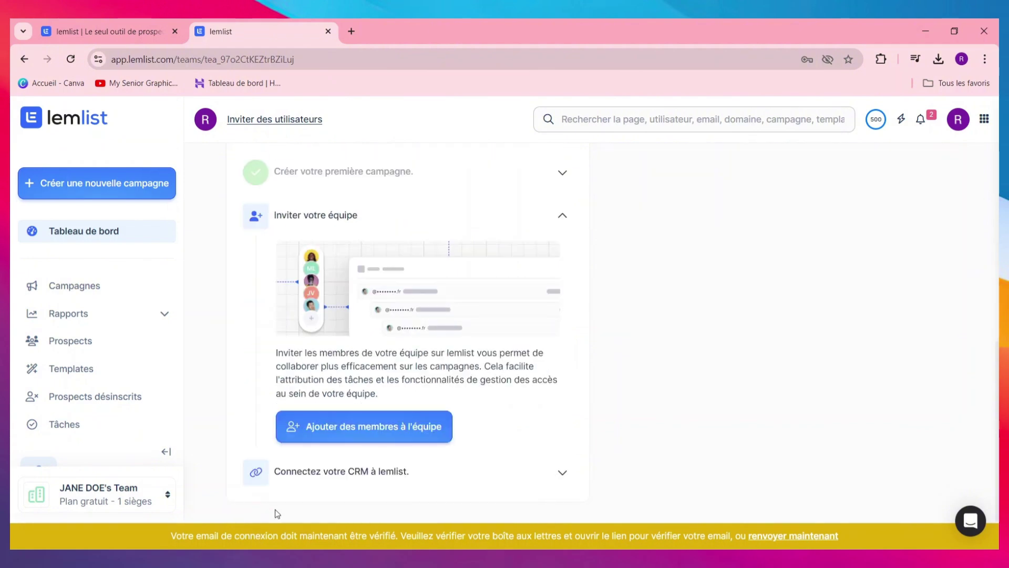
click(387, 437)
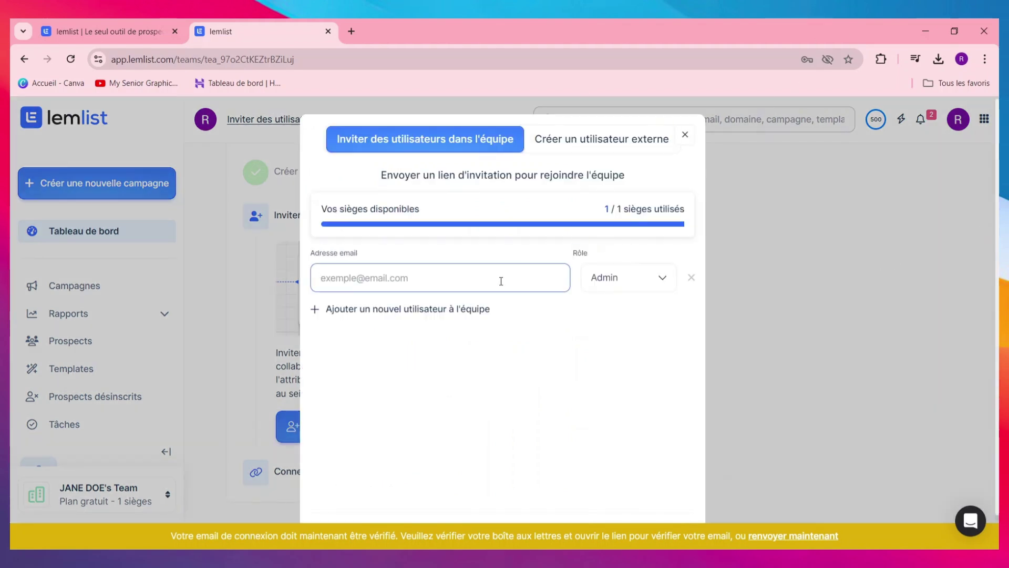
Fill in an invitee's email address with the Membre role, then close the invitation window unsent
click(519, 299)
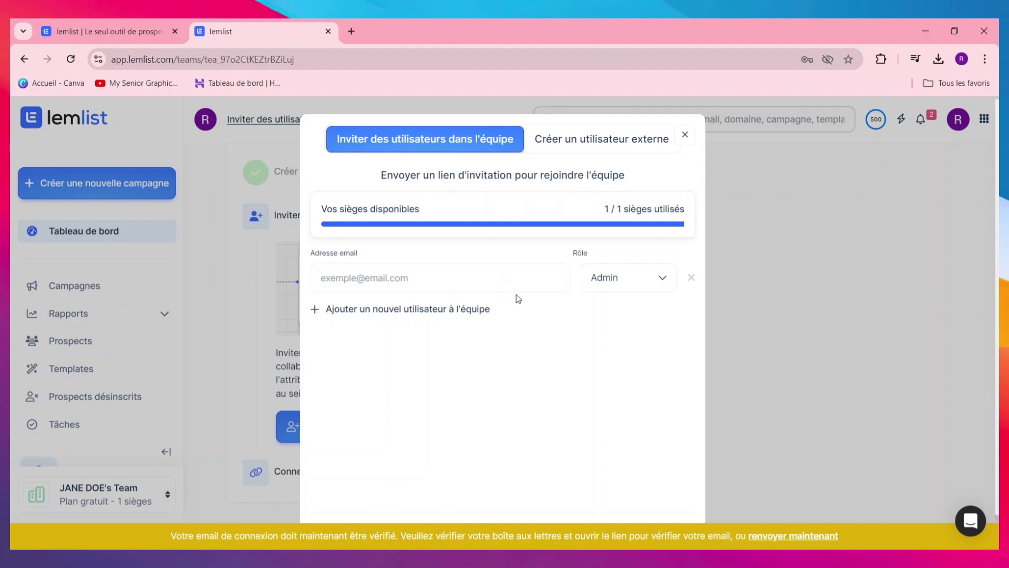
click(493, 284)
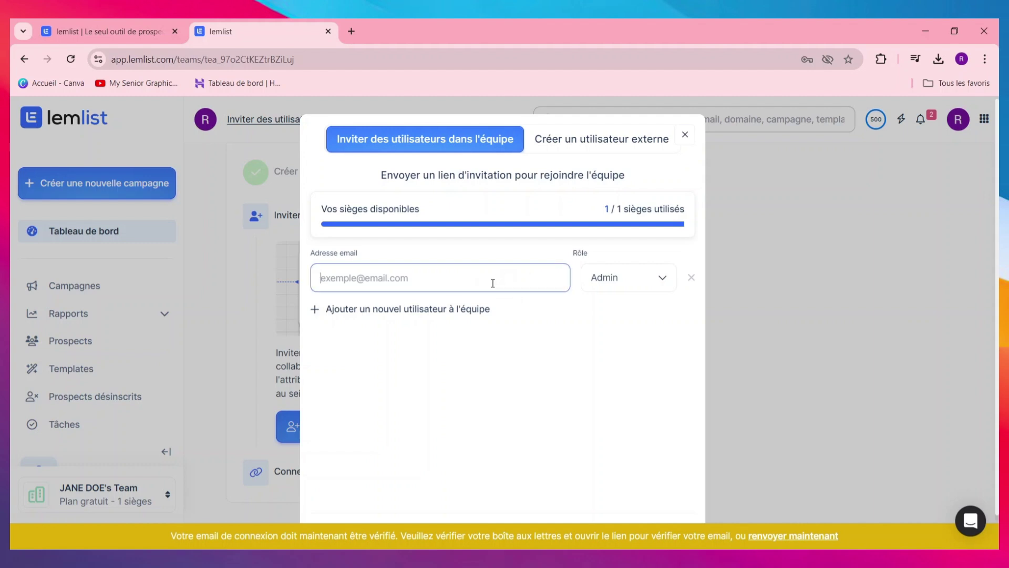
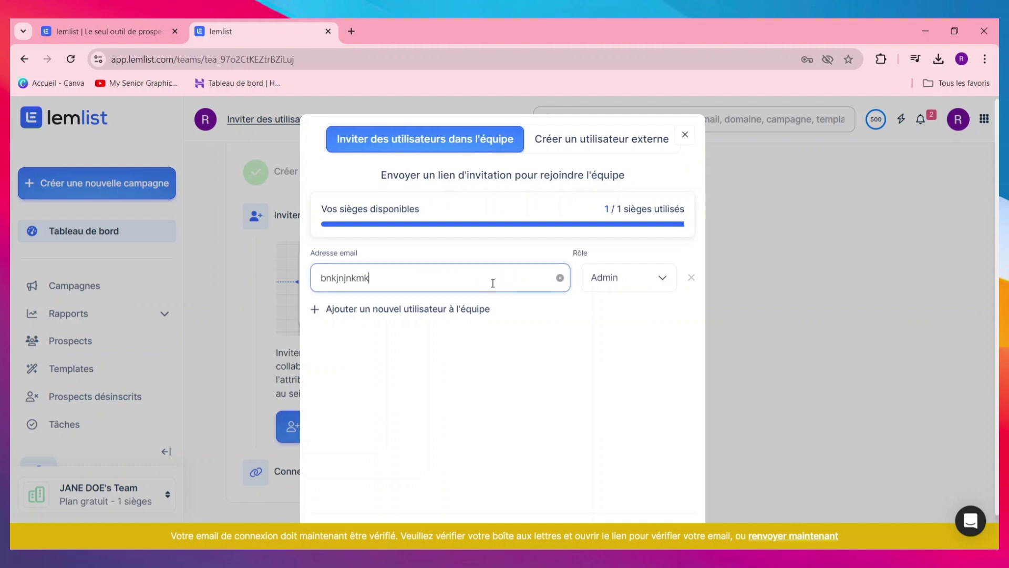
click(601, 278)
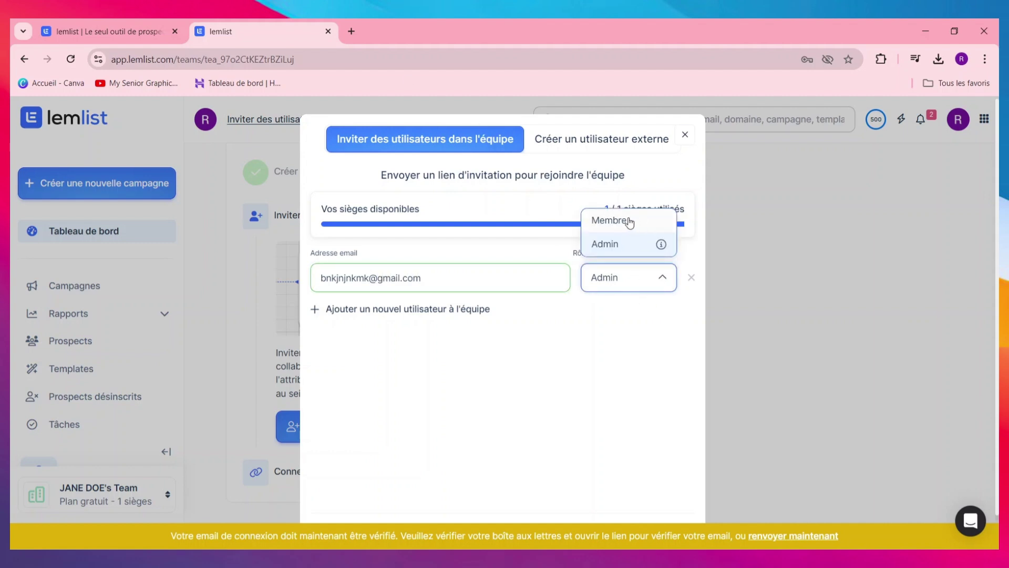
click(609, 221)
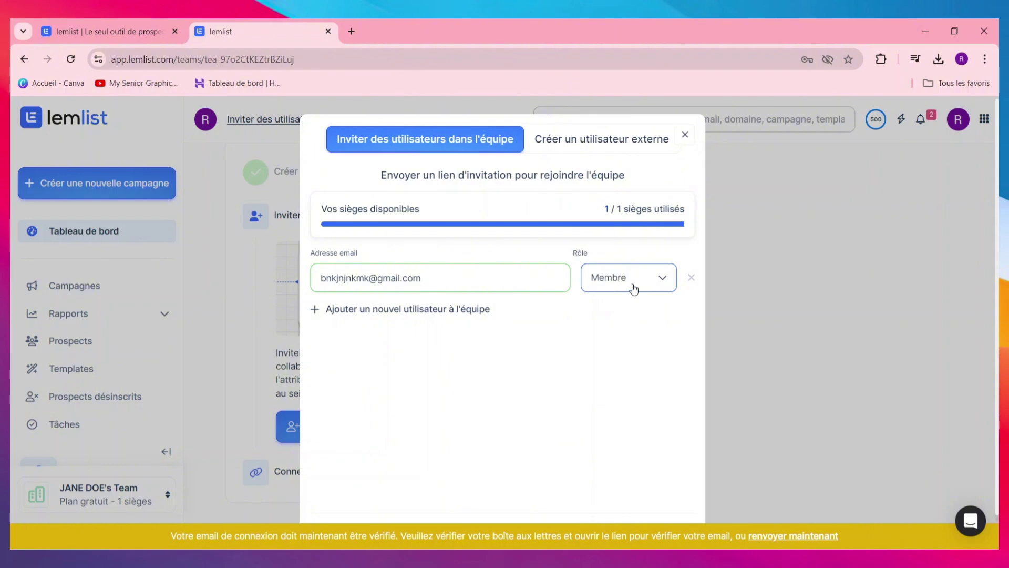
click(646, 284)
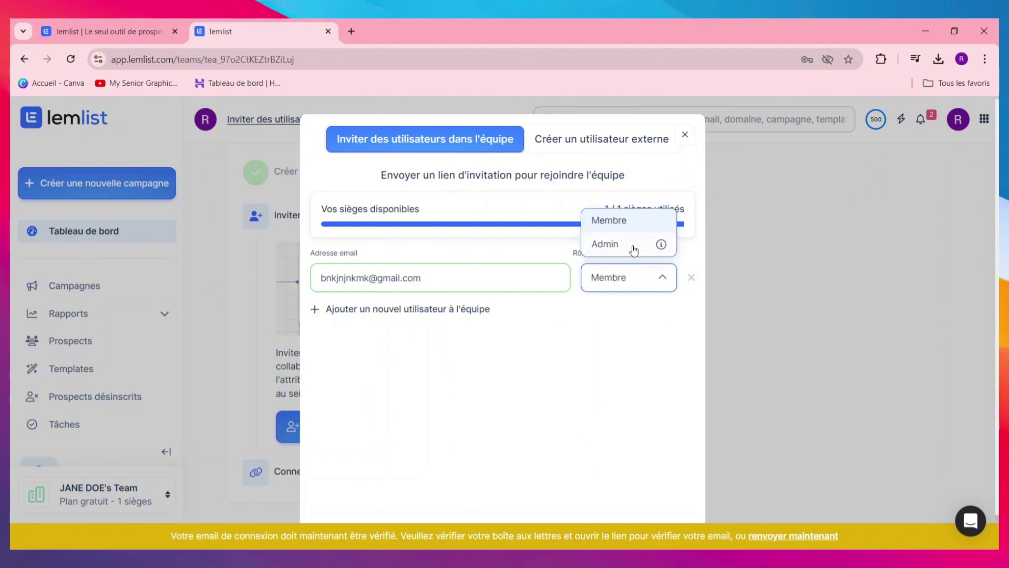
click(567, 378)
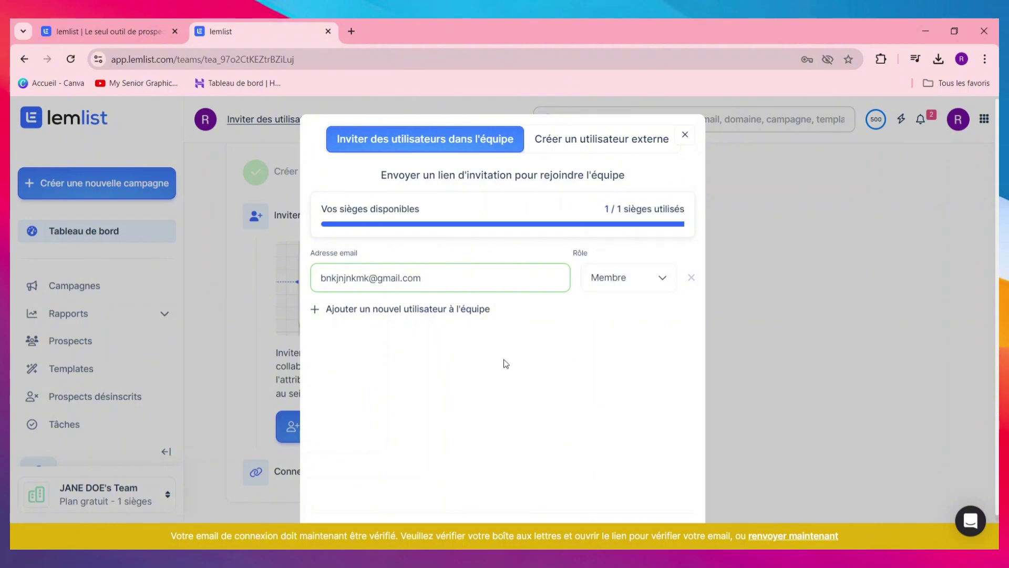
click(791, 535)
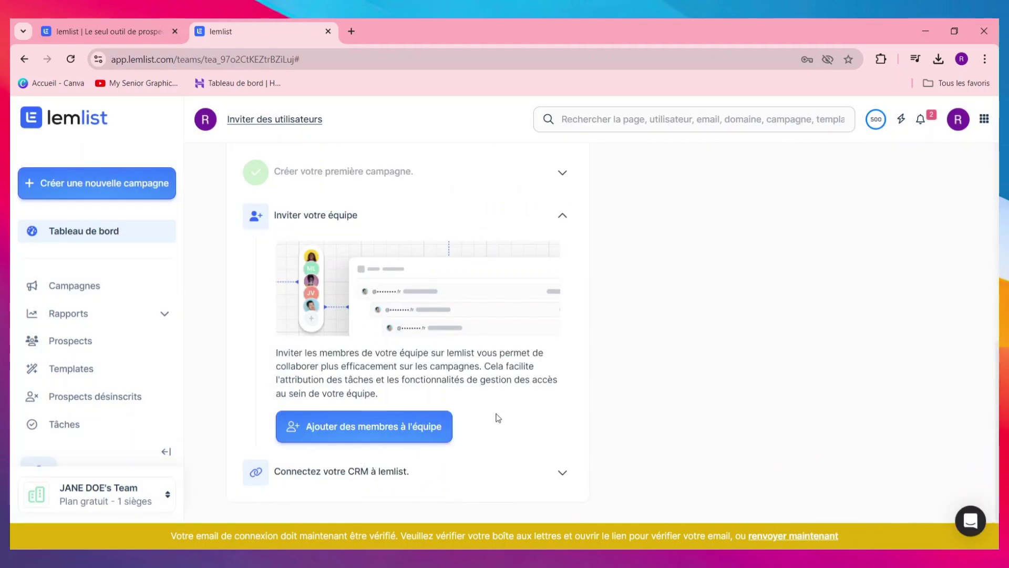
Open Rapports › Aperçu and scroll to the 'Tunnel de prospects par campagne' table
scroll(498, 418, up, 8)
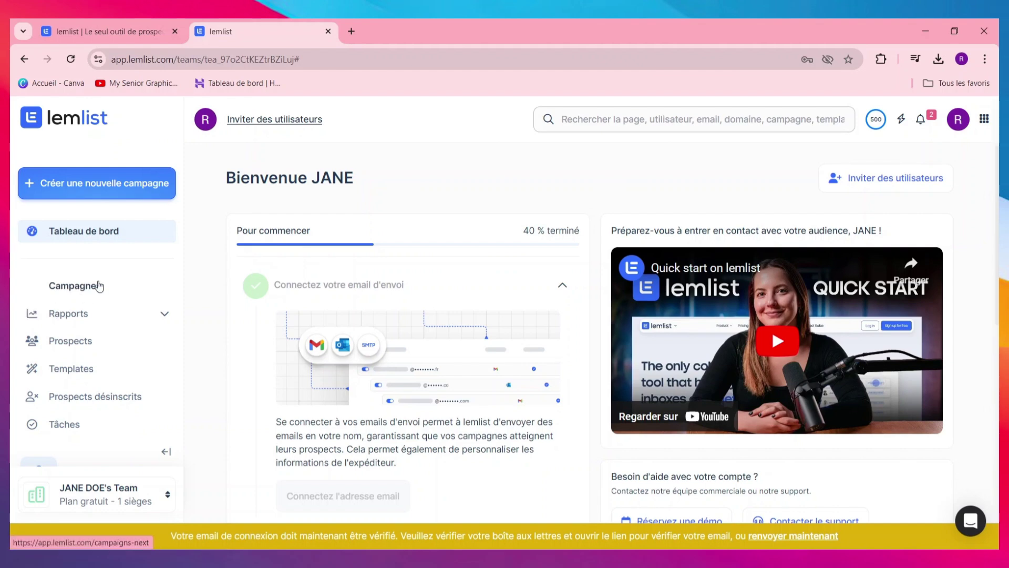
click(144, 314)
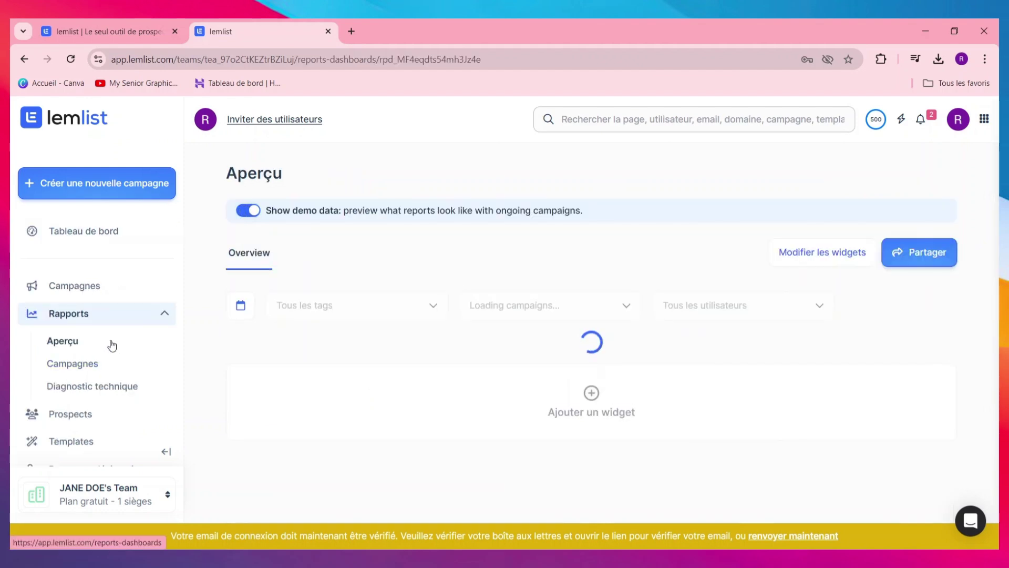
scroll(362, 342, down, 5)
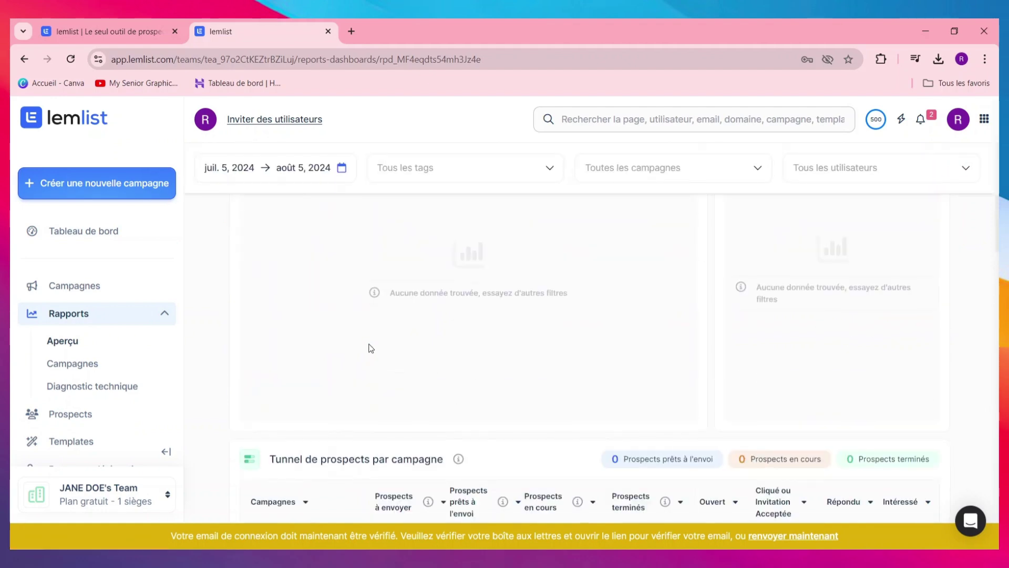
scroll(388, 348, down, 4)
scroll(388, 345, down, 5)
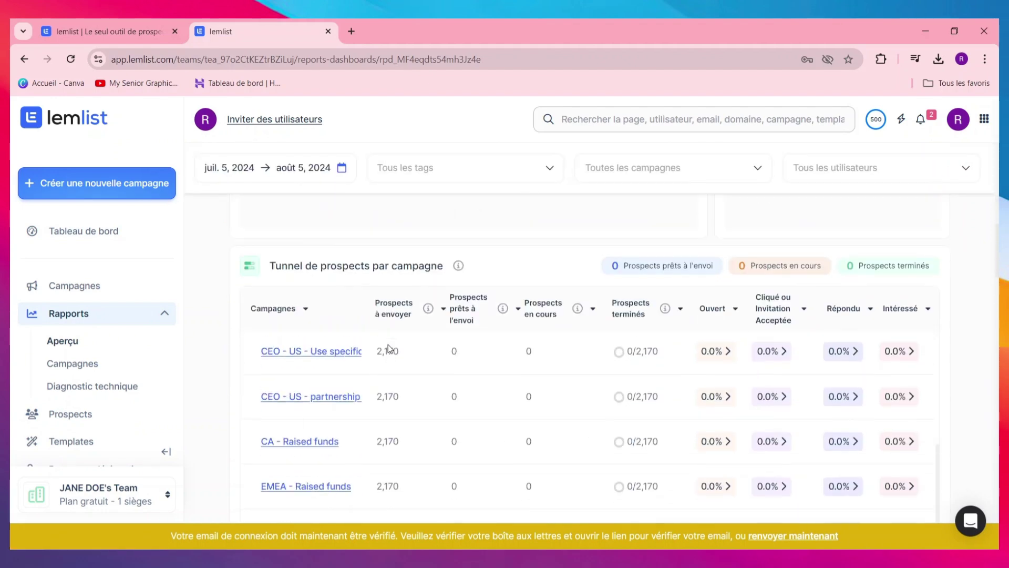
scroll(388, 344, up, 5)
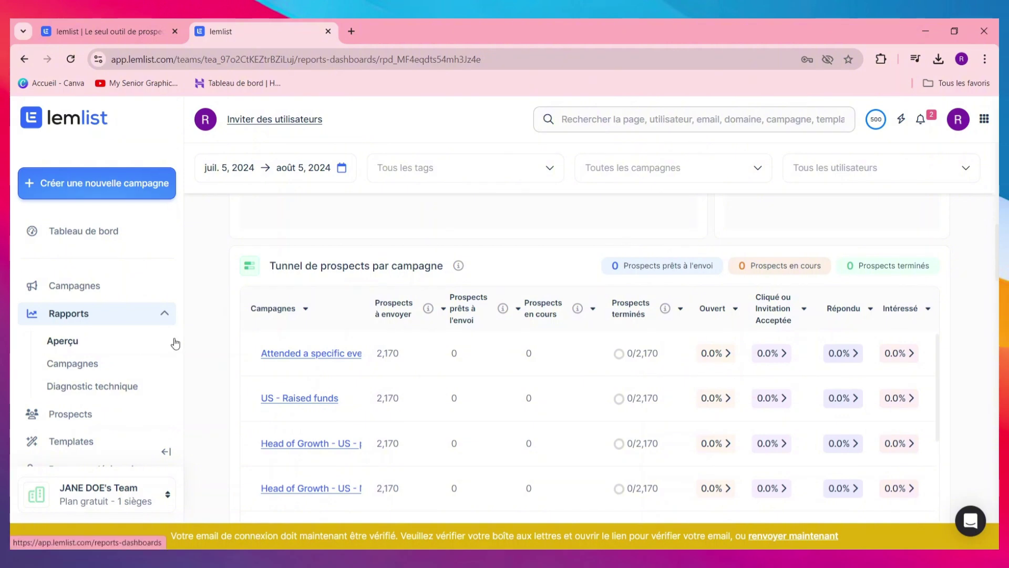
Check Diagnostic technique and its 'Tests d'email' tab, then go to Prospects › Personnes
click(124, 392)
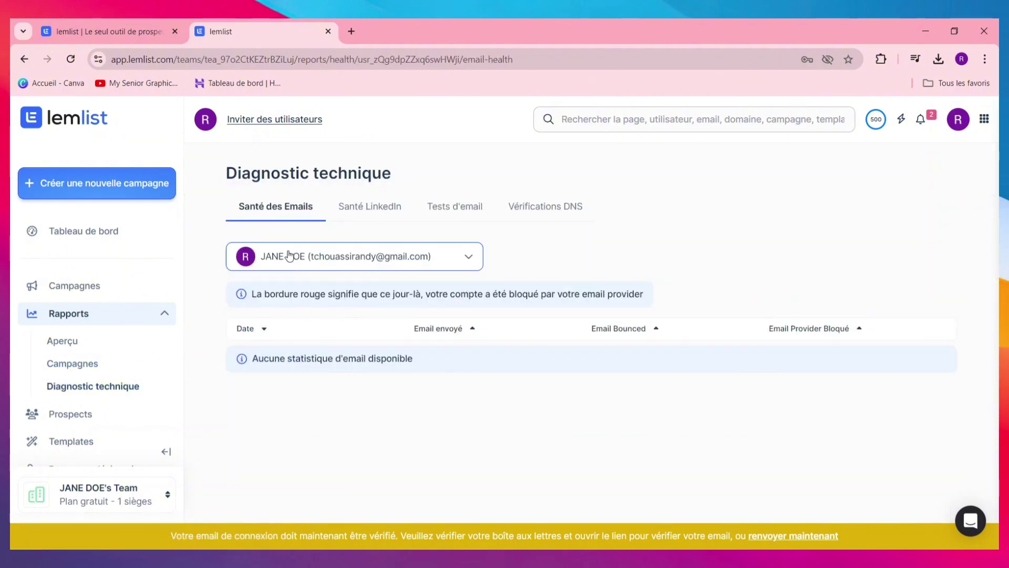
click(456, 213)
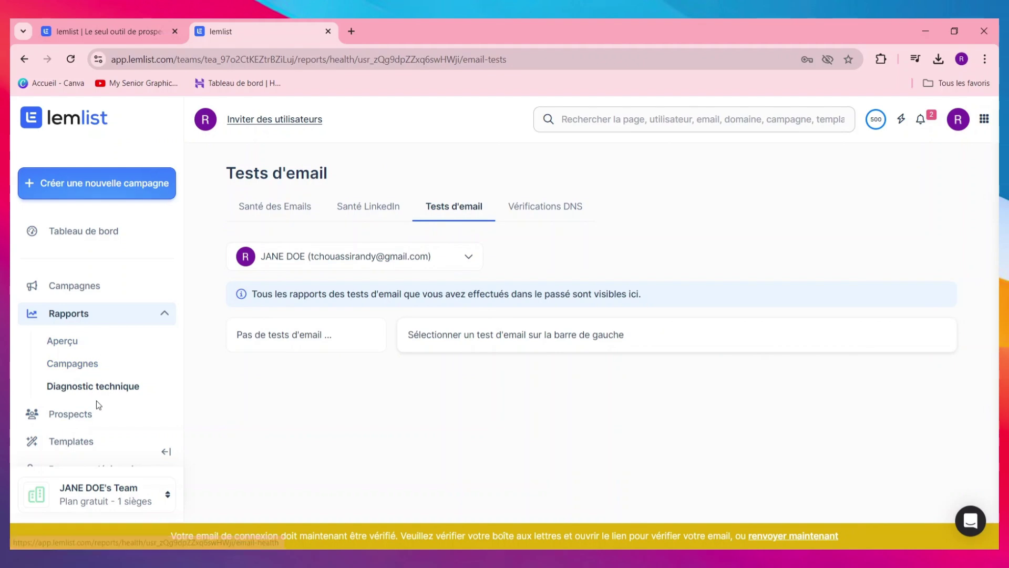
scroll(90, 389, down, 2)
click(55, 349)
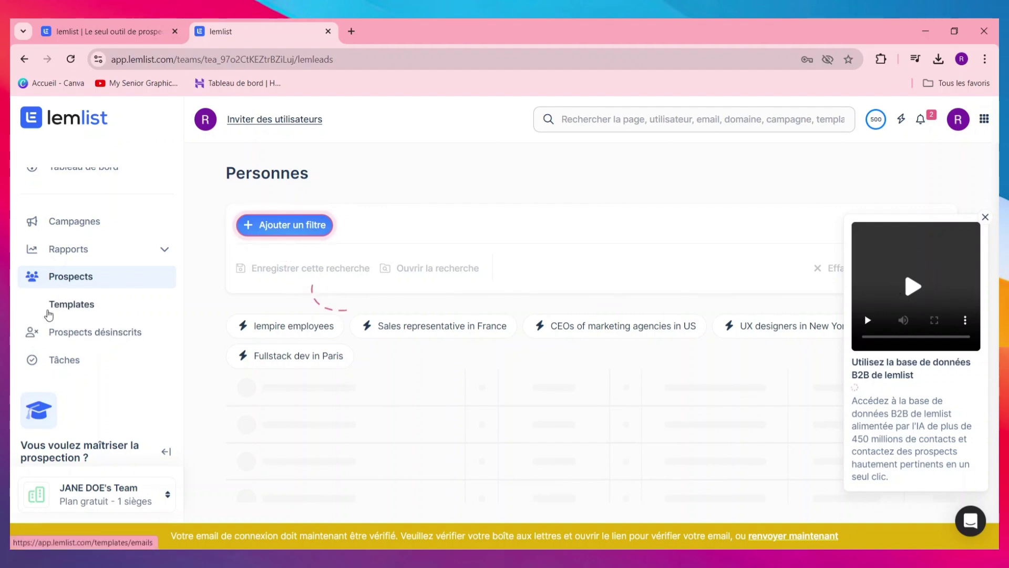
Glance at Templates, then open Campagnes and select the single existing campaign
click(61, 310)
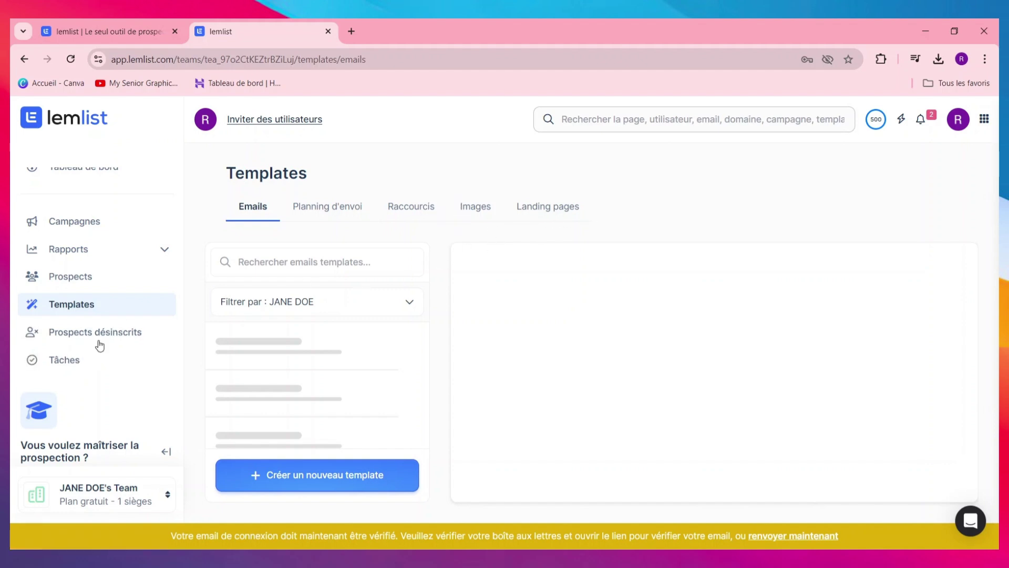
click(74, 222)
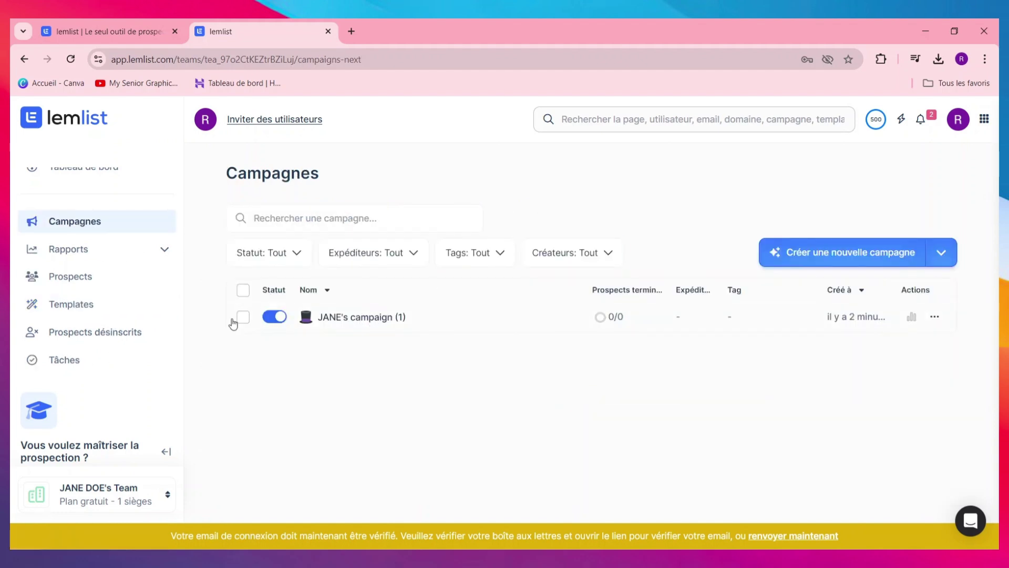
click(242, 318)
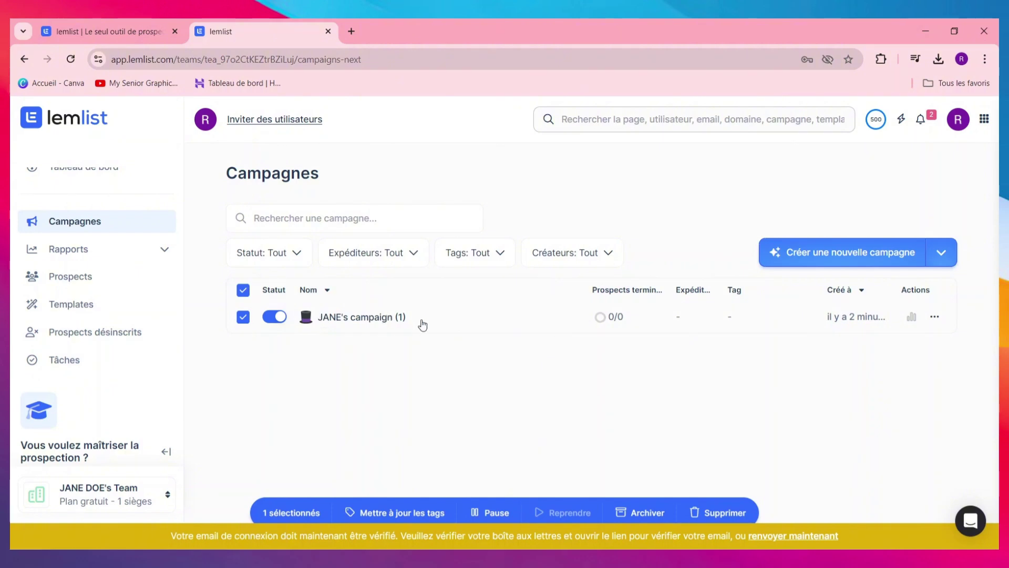
Create another new campaign and add an automatic Email as its first step
click(845, 257)
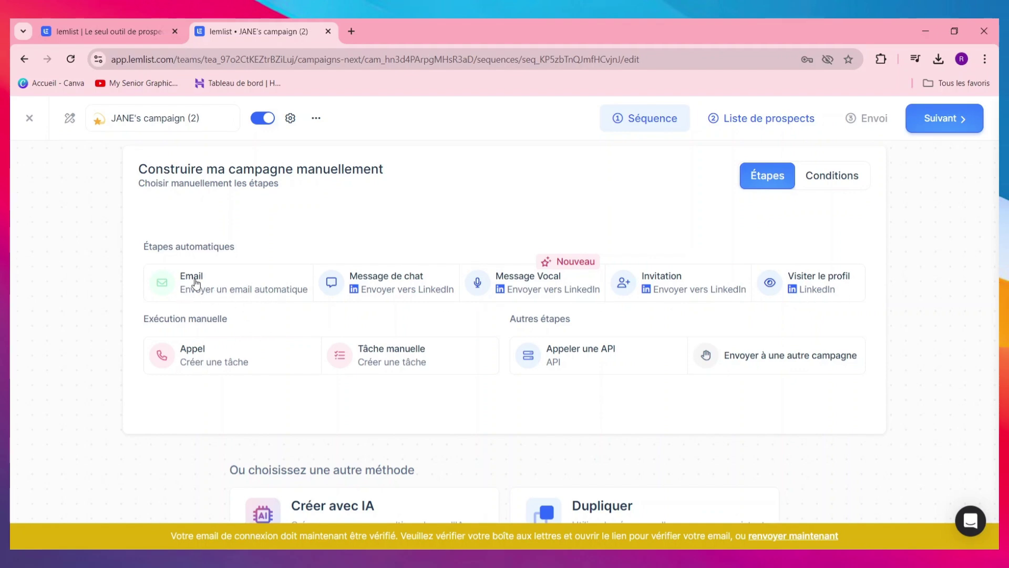
click(229, 288)
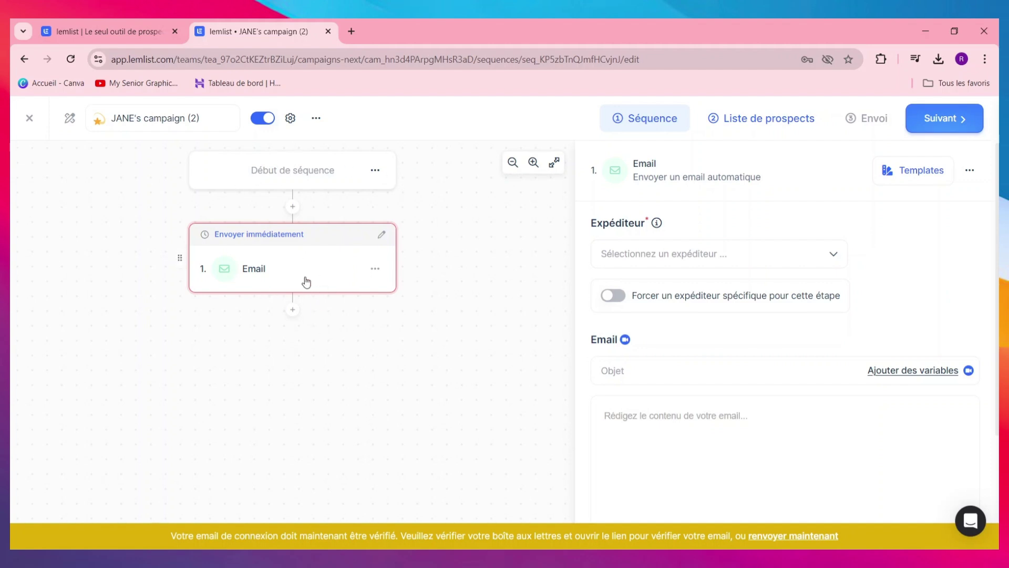
Set the Gmail account as sender, pick subject 'PROMOTION', and paste the French body paragraph
click(699, 254)
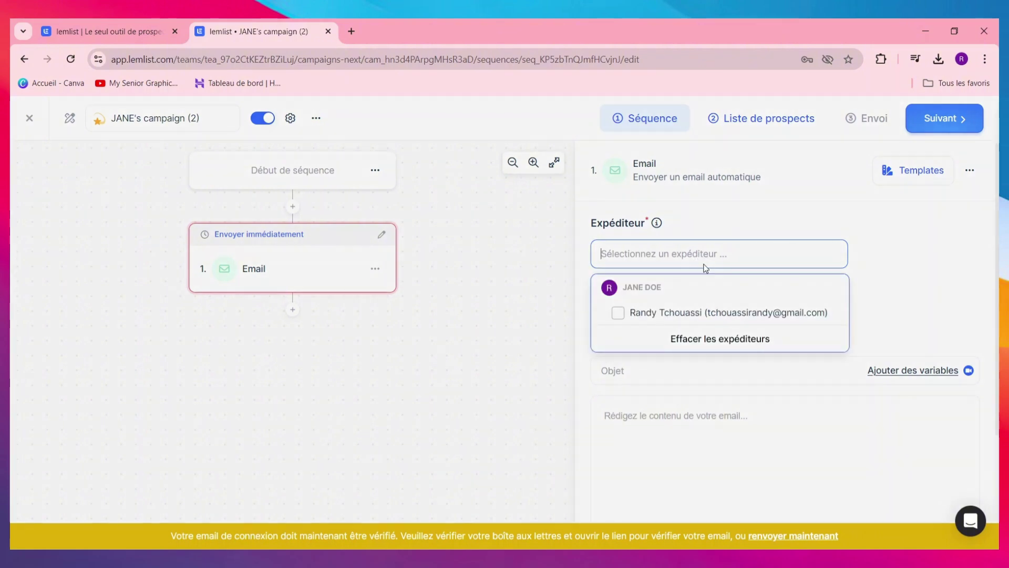
click(677, 315)
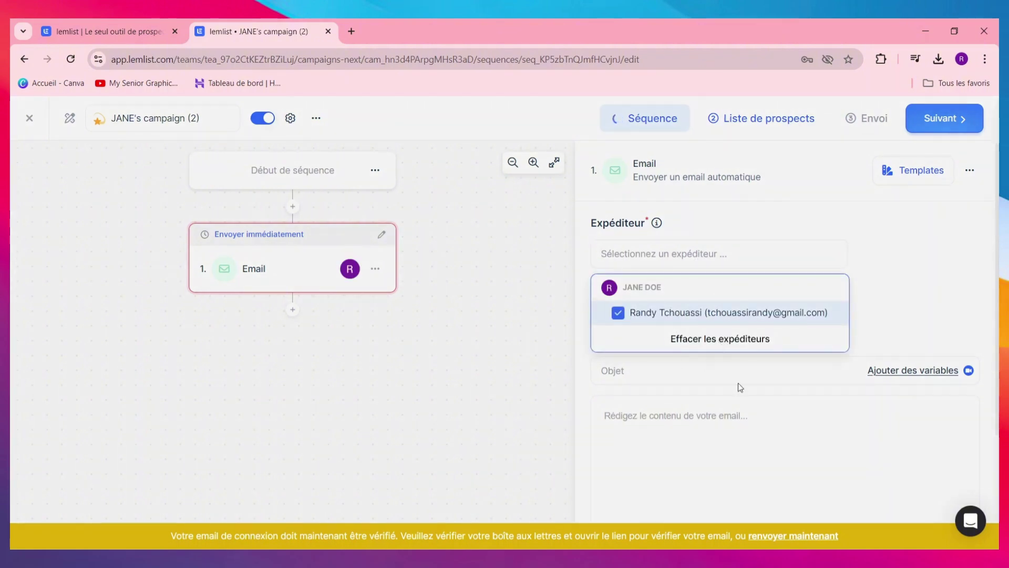
click(681, 376)
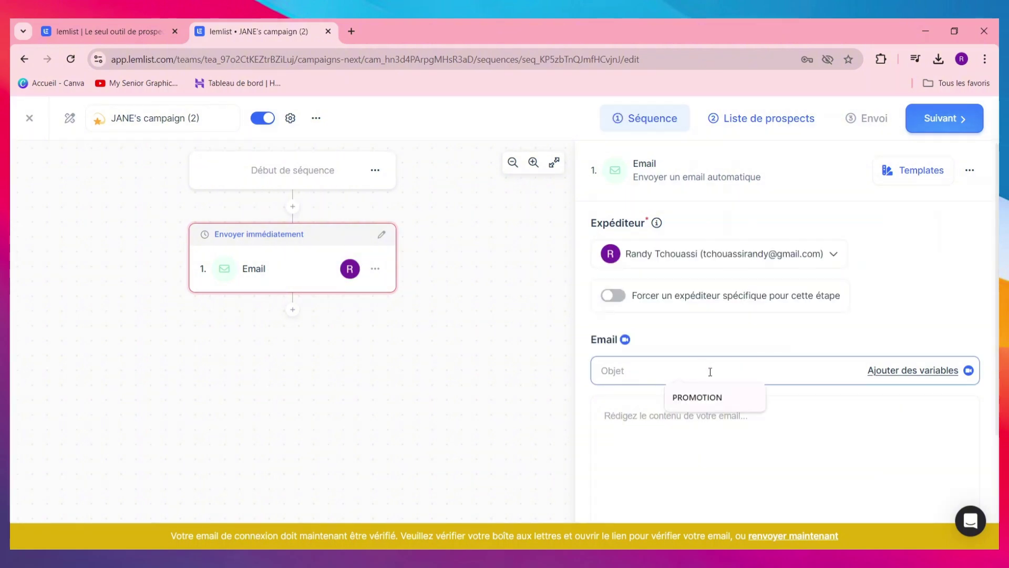
click(741, 398)
click(770, 441)
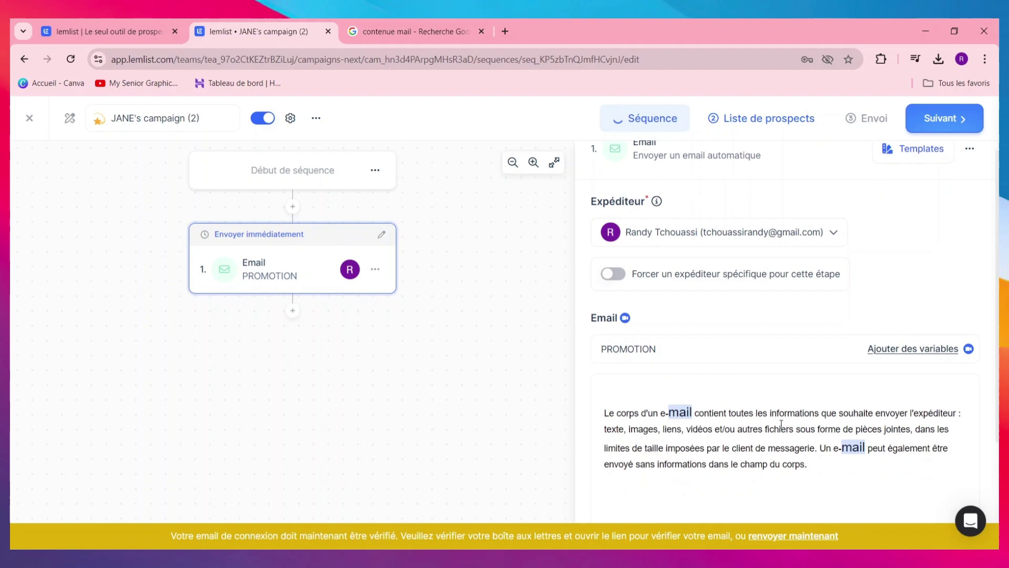
scroll(778, 427, down, 3)
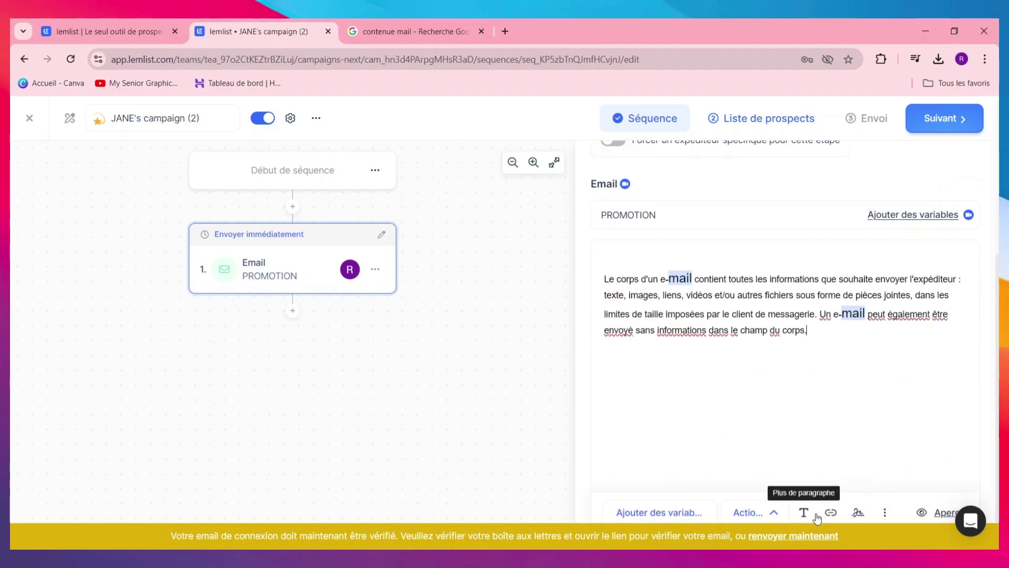
Browse the personalization variables, including the Syntaxe Liquid tab, then close the Ajouter des variables window
click(657, 514)
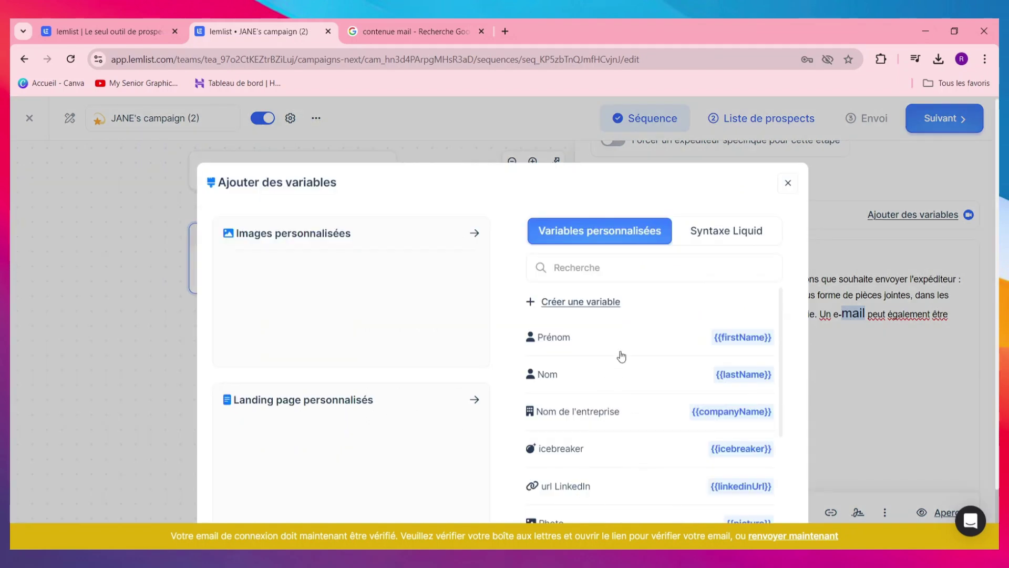
scroll(604, 339, down, 2)
scroll(607, 349, up, 2)
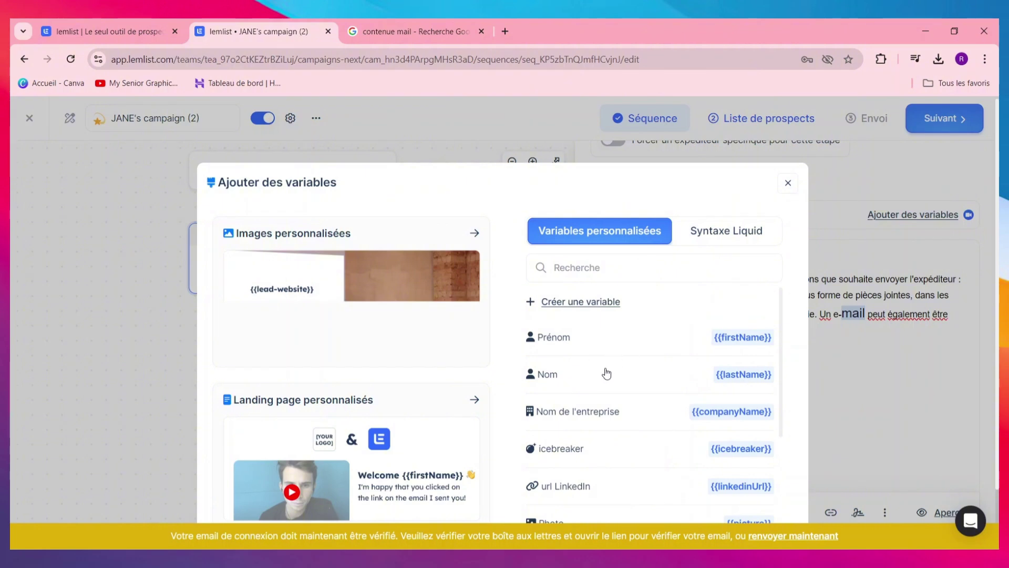
scroll(625, 419, down, 3)
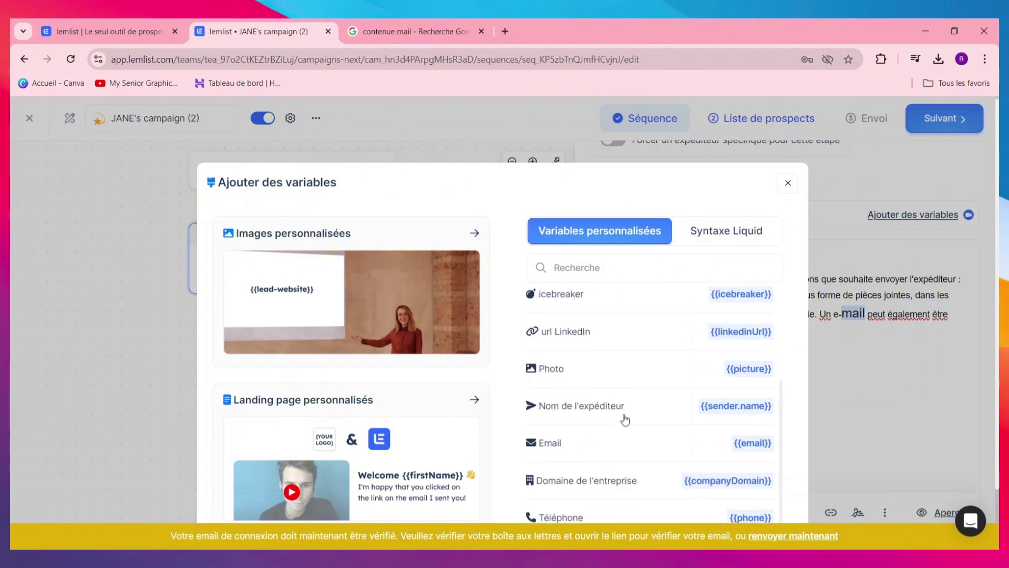
scroll(578, 435, down, 2)
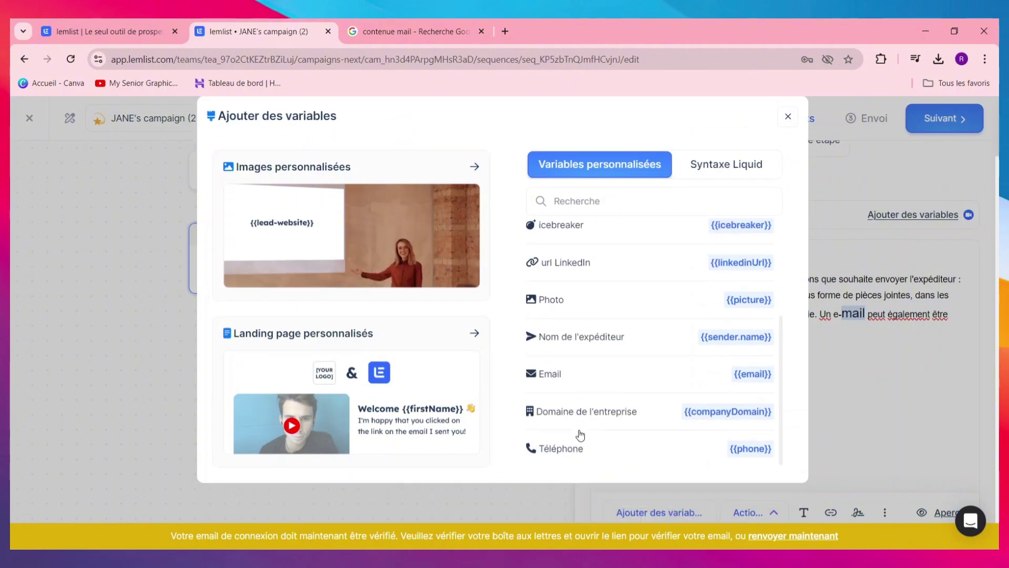
scroll(623, 410, up, 4)
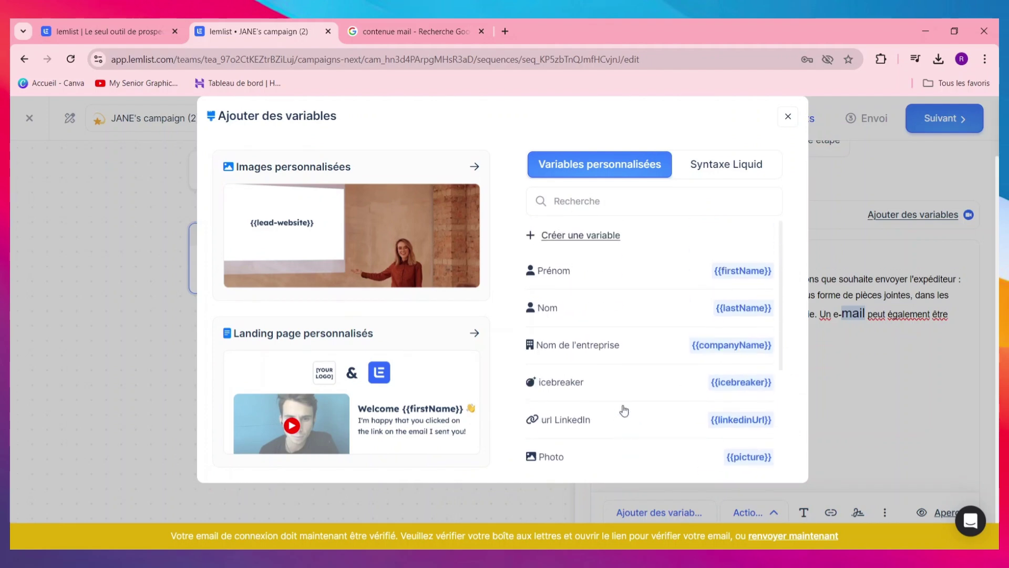
click(734, 171)
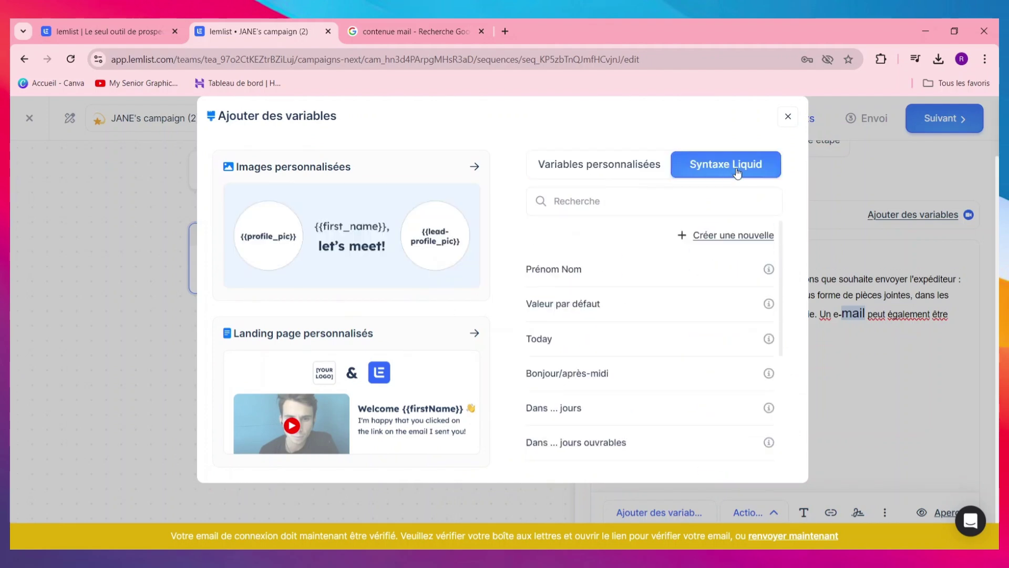
scroll(645, 335, down, 2)
scroll(644, 335, up, 2)
scroll(644, 334, down, 4)
scroll(644, 335, up, 5)
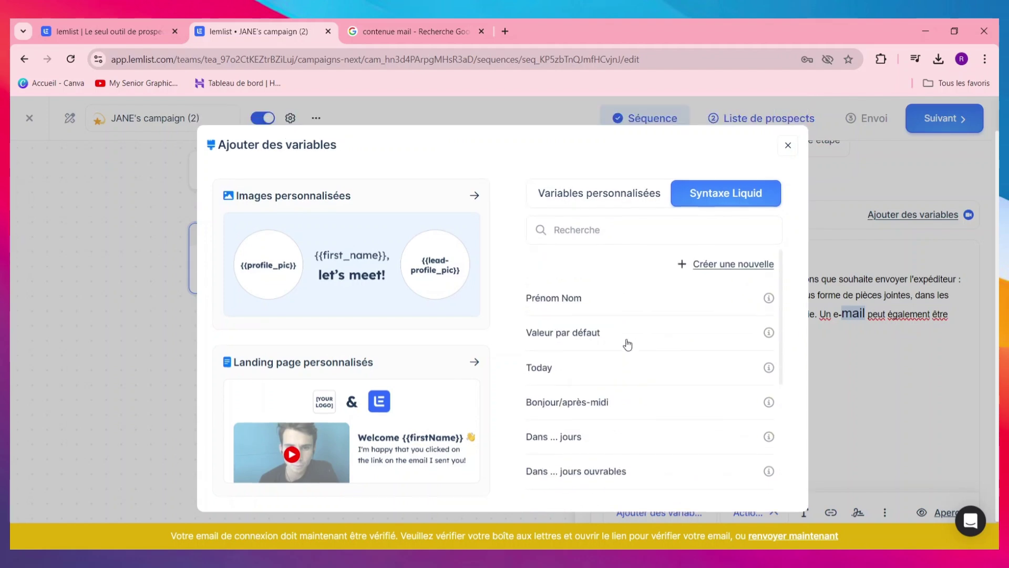
click(788, 183)
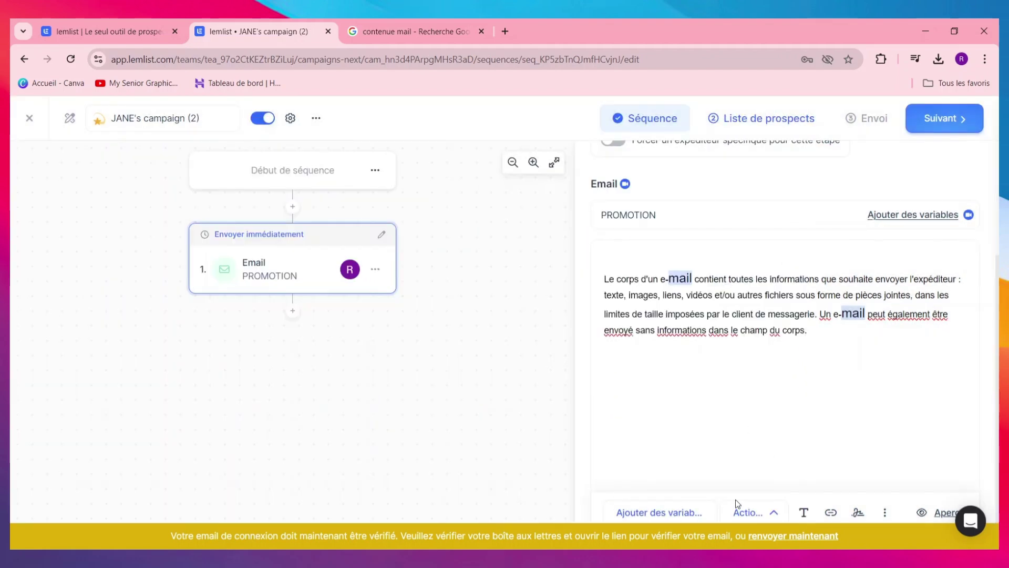
Apply the Corriger la grammaire and Plus décontracté AI rewrites to the PROMOTION email body
click(753, 510)
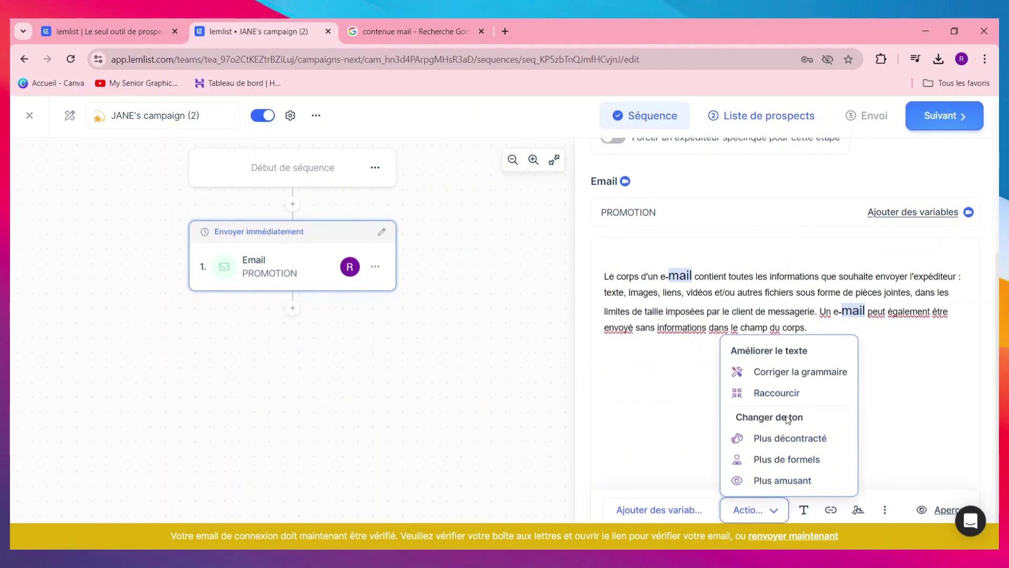
click(783, 373)
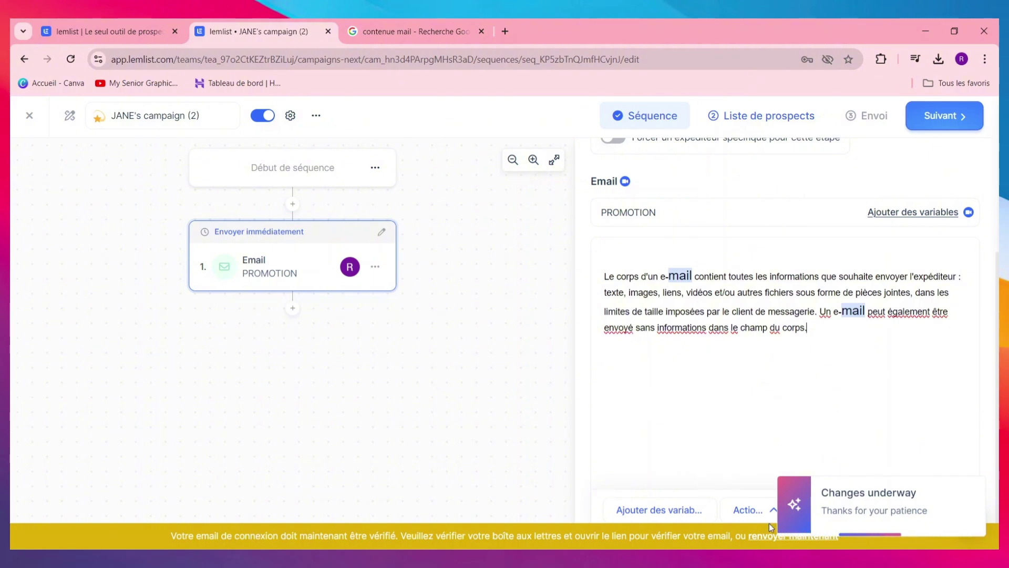
click(750, 510)
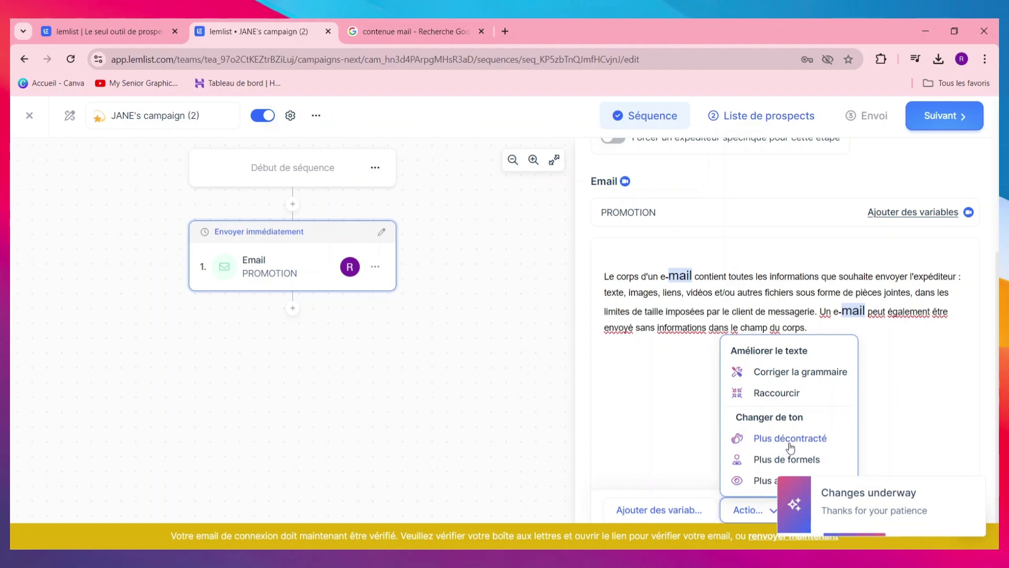
click(786, 447)
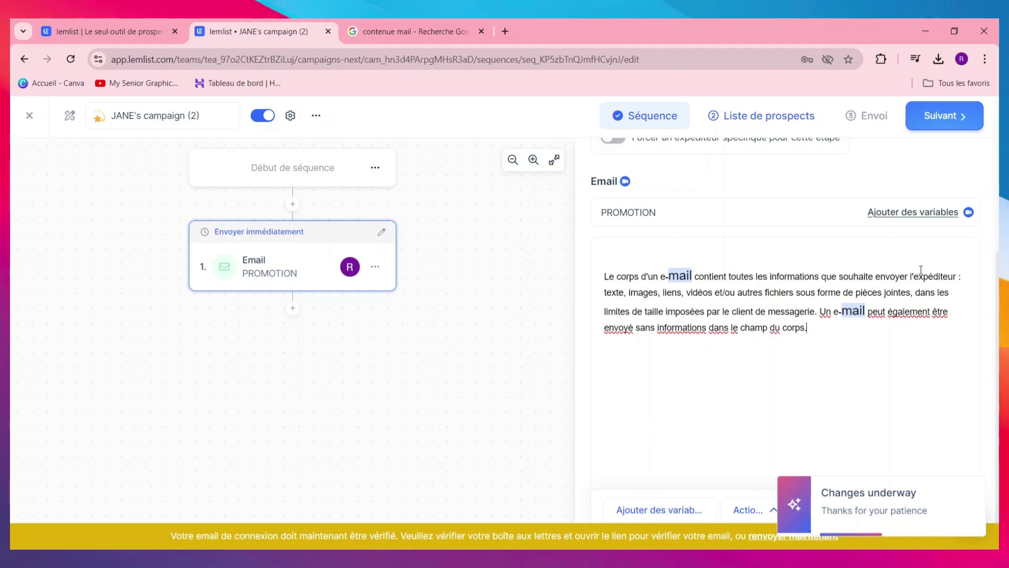
Save the PROMOTION email changes and continue to the prospect list
scroll(759, 225, up, 3)
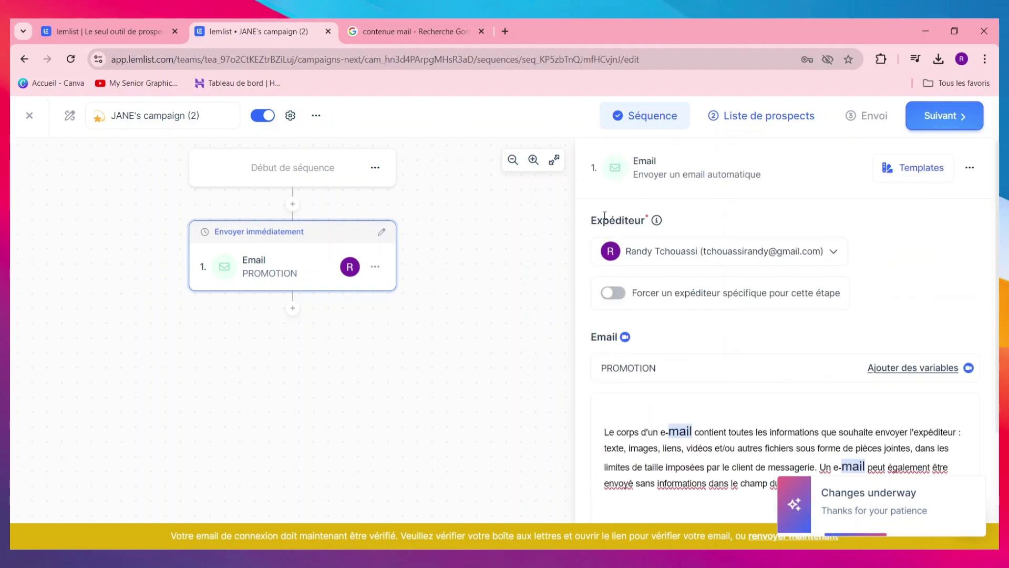
click(762, 124)
click(536, 366)
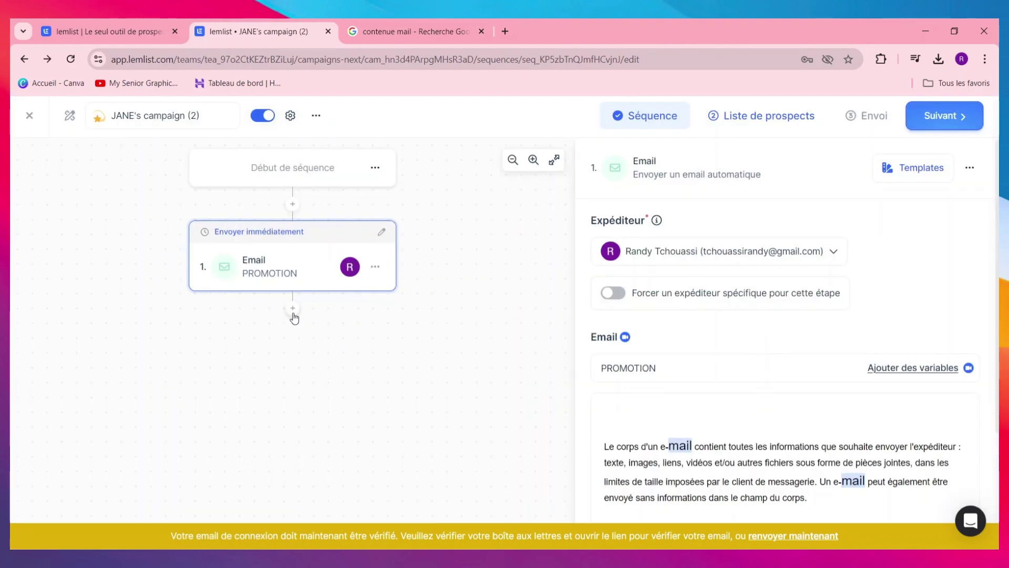
Add a Visiter le profil (LinkedIn) step one day after the email, then proceed
click(293, 310)
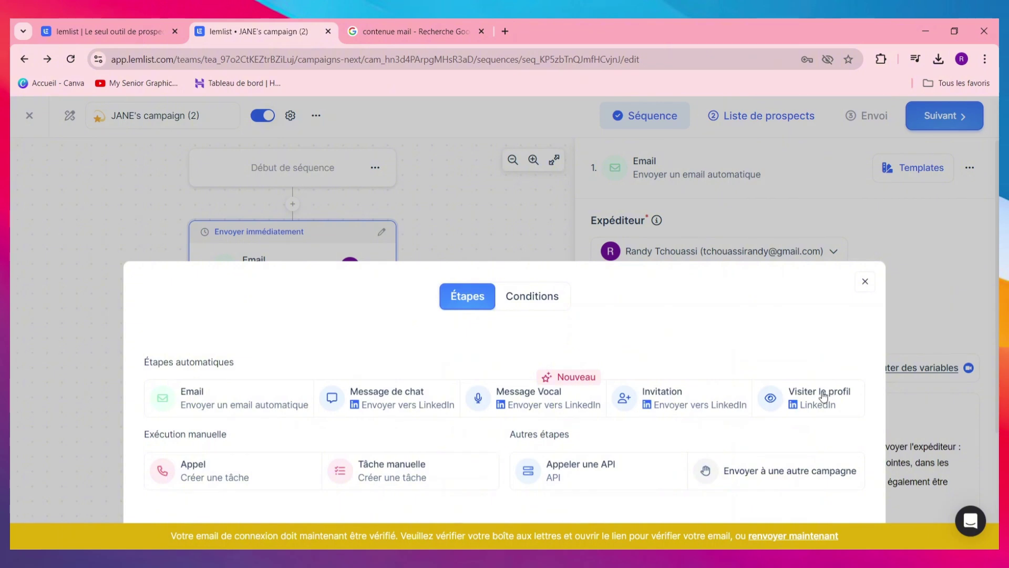
click(816, 408)
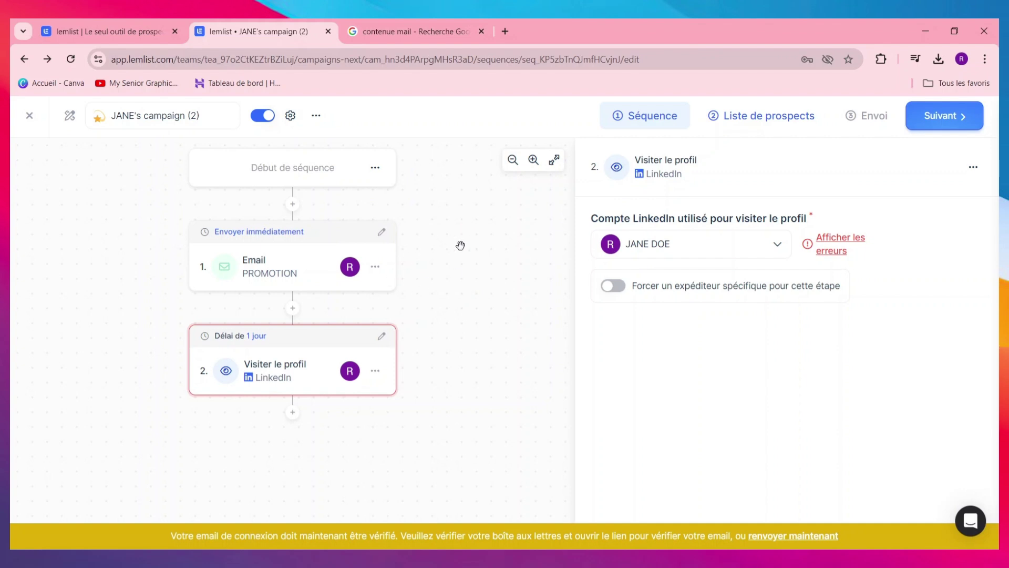
click(938, 112)
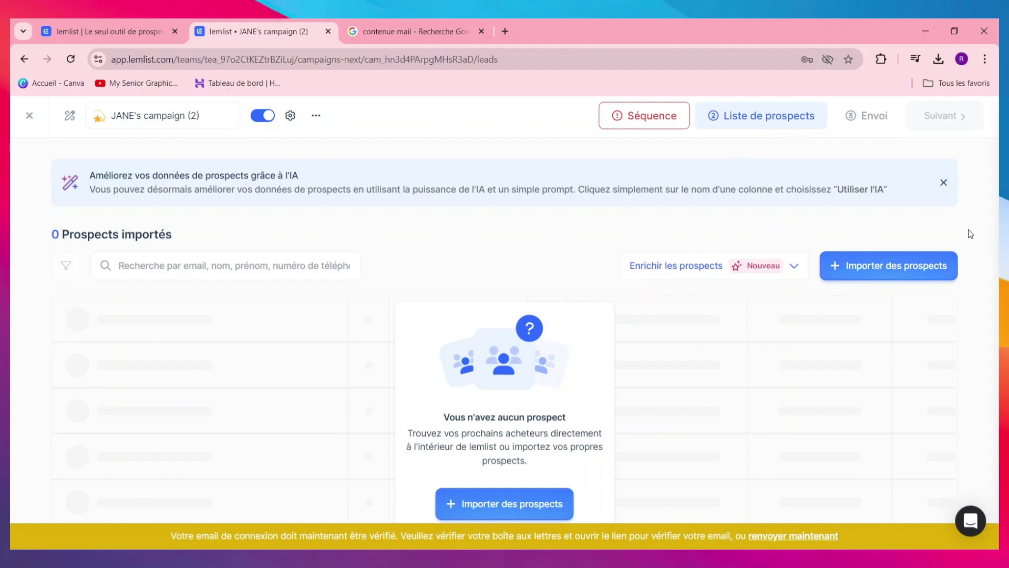
Check the Importer des prospects options, dismiss them, and exit to the Campagnes list
click(876, 266)
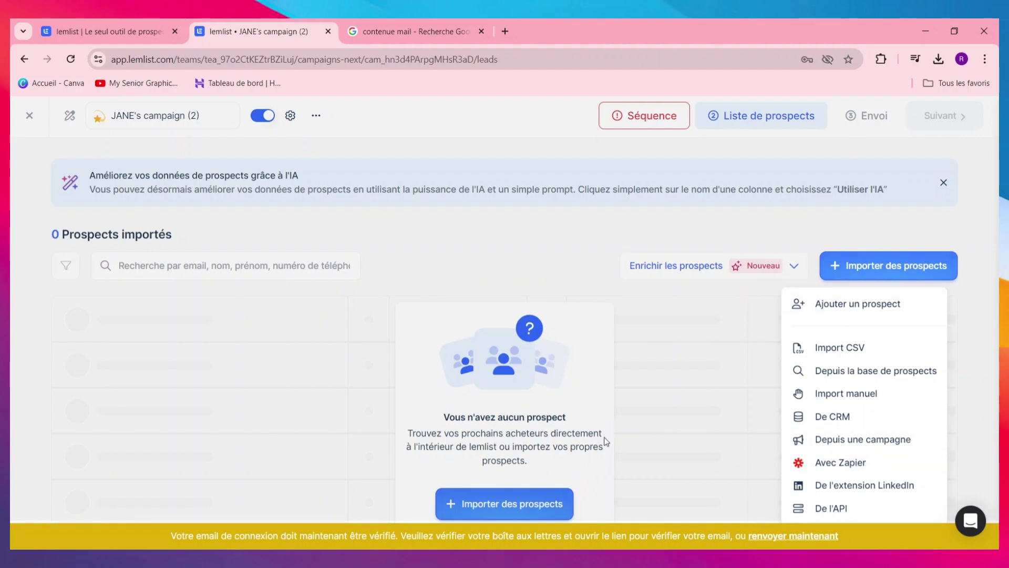
click(840, 121)
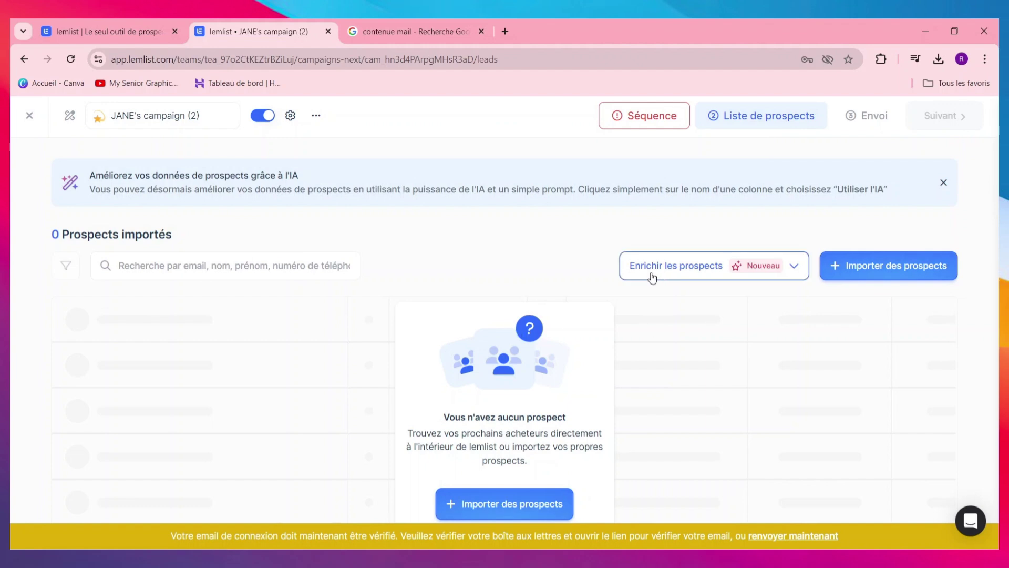
click(30, 115)
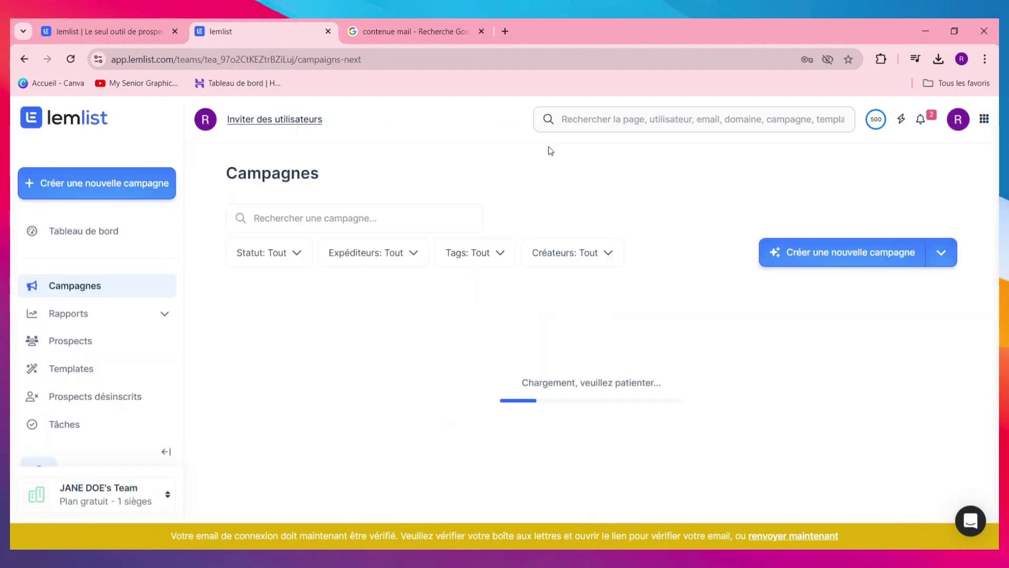
Browse the email, Planning d'envoi and Landing pages templates, ending on the 'knjnk' landing page
click(24, 58)
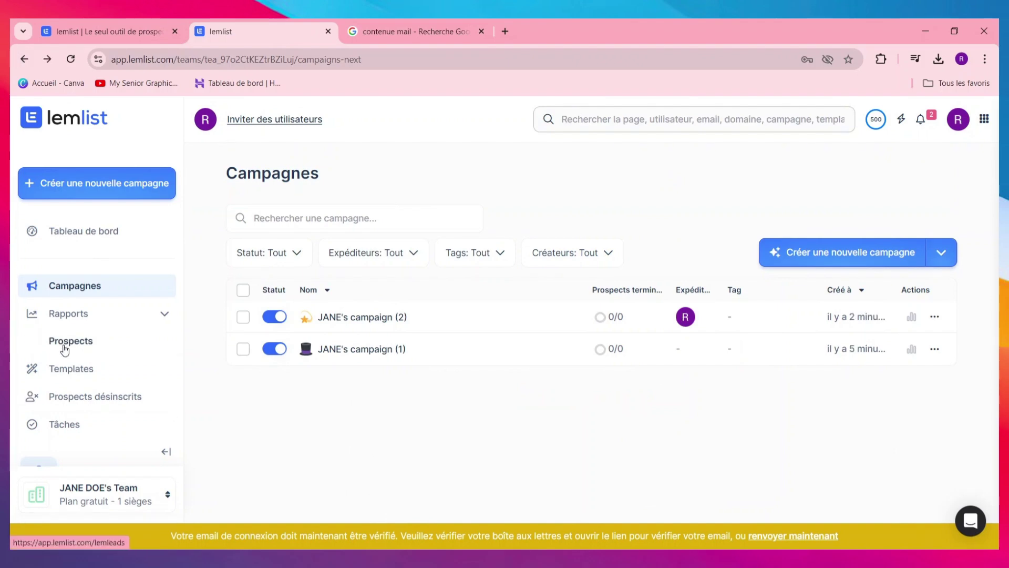
click(89, 369)
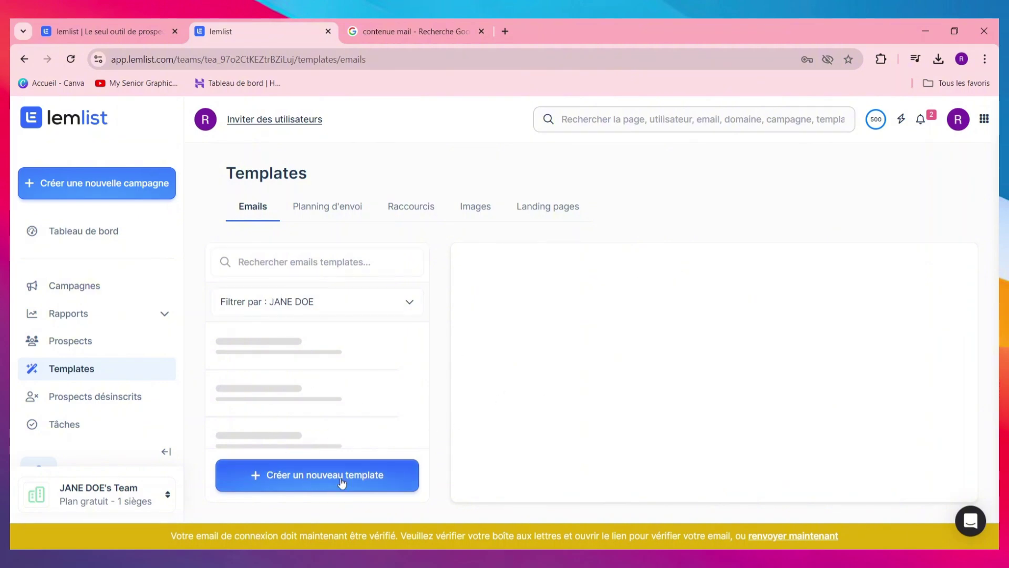
click(327, 206)
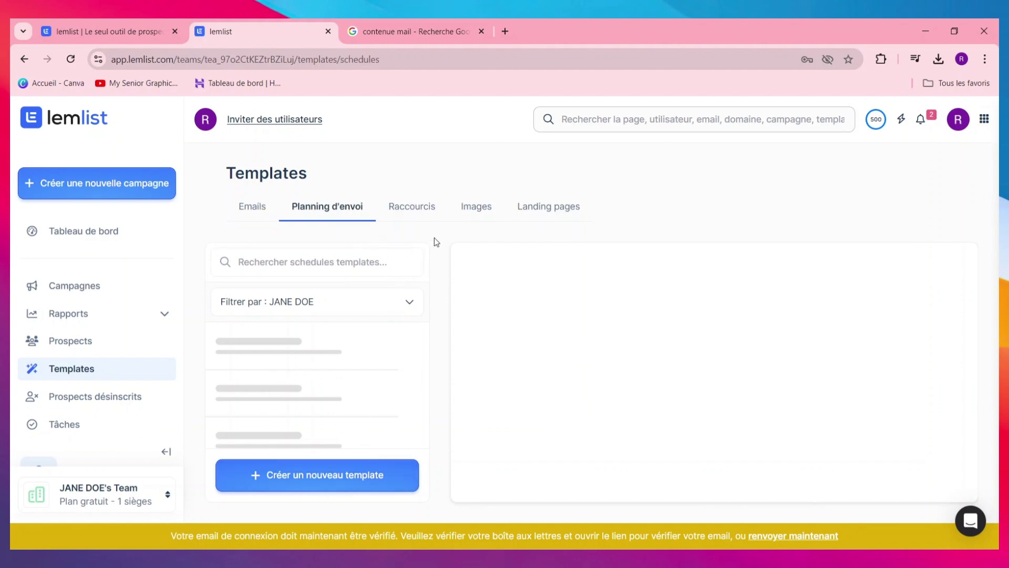
click(535, 202)
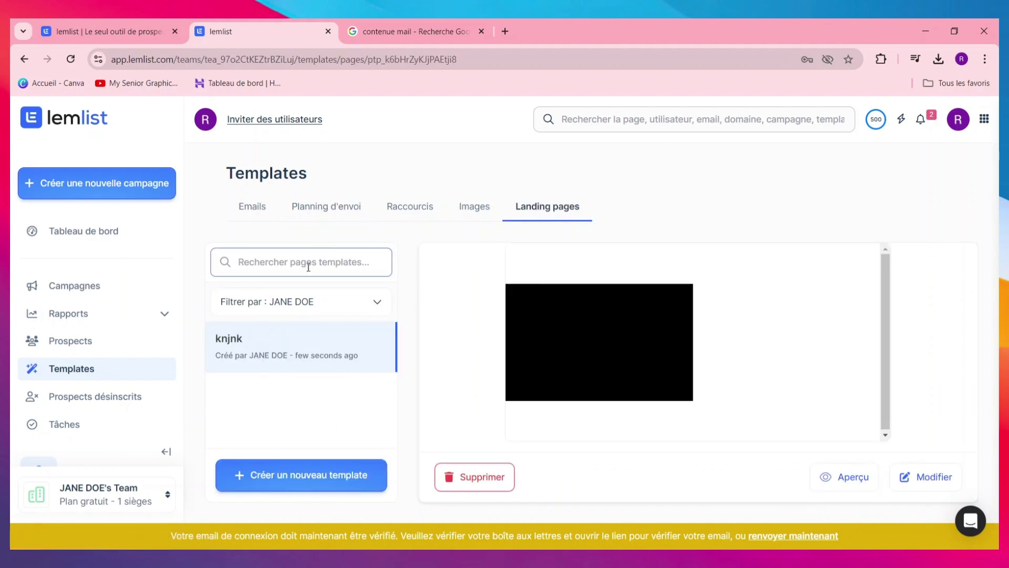
Glance at the empty Tâches page, then review the 40% Pour commencer checklist on Tableau de bord
click(102, 423)
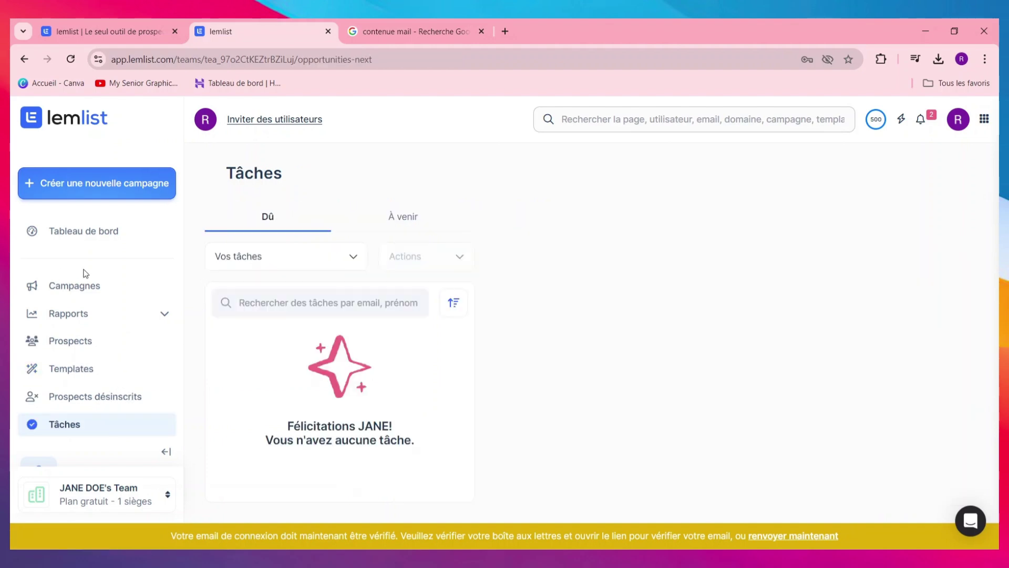
click(77, 247)
scroll(471, 266, down, 3)
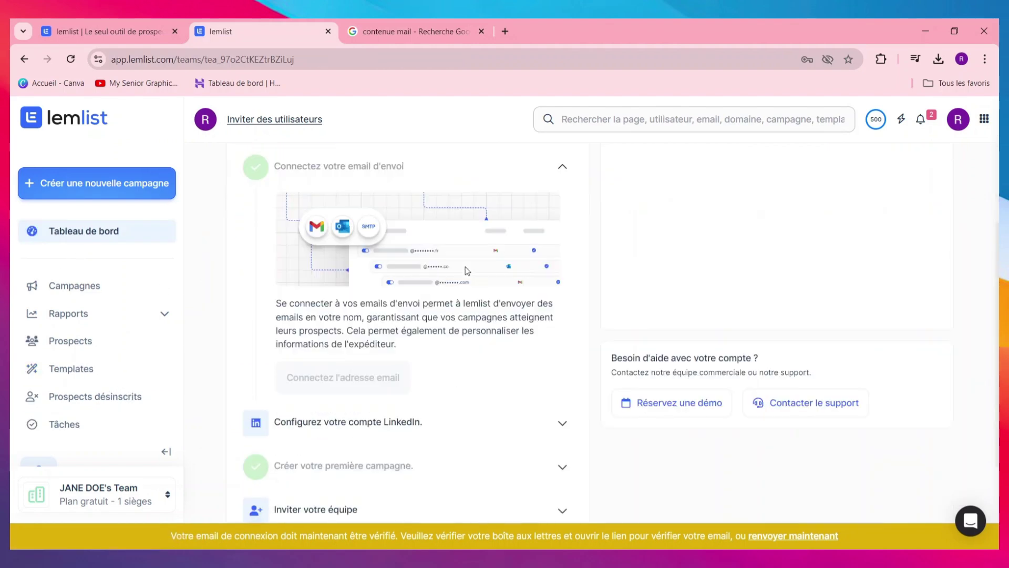
scroll(477, 303, up, 4)
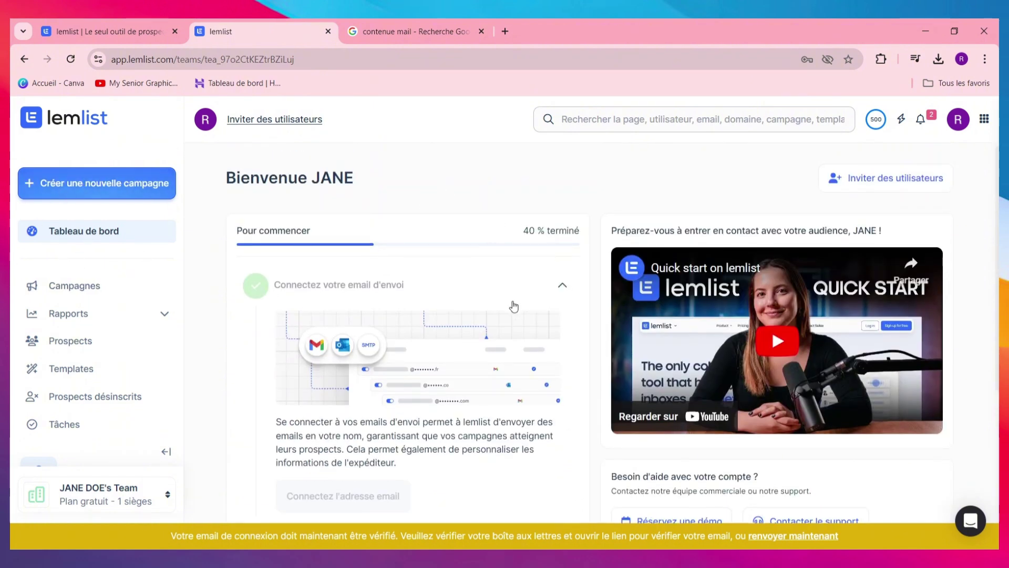
scroll(428, 329, down, 4)
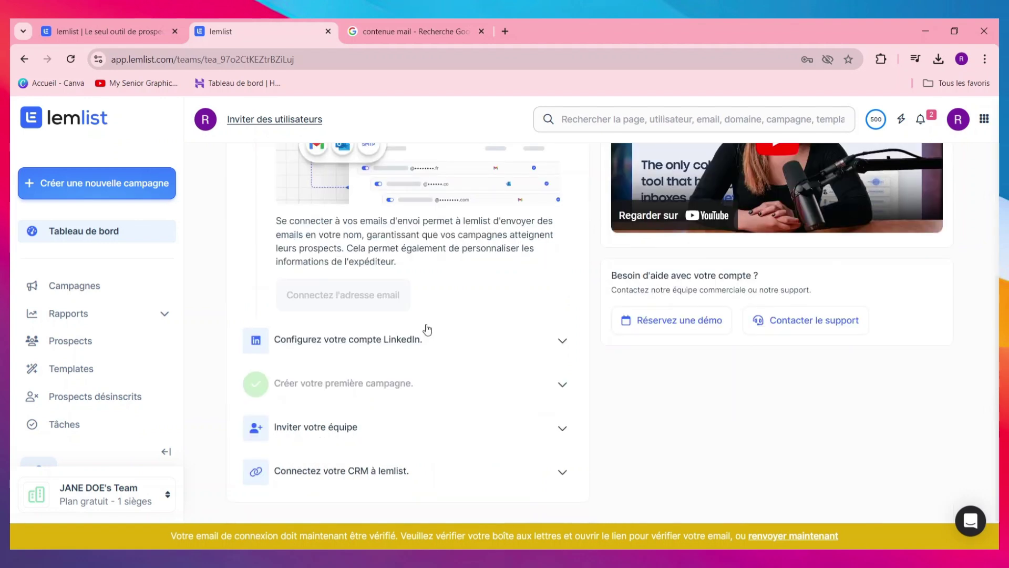
scroll(429, 328, up, 4)
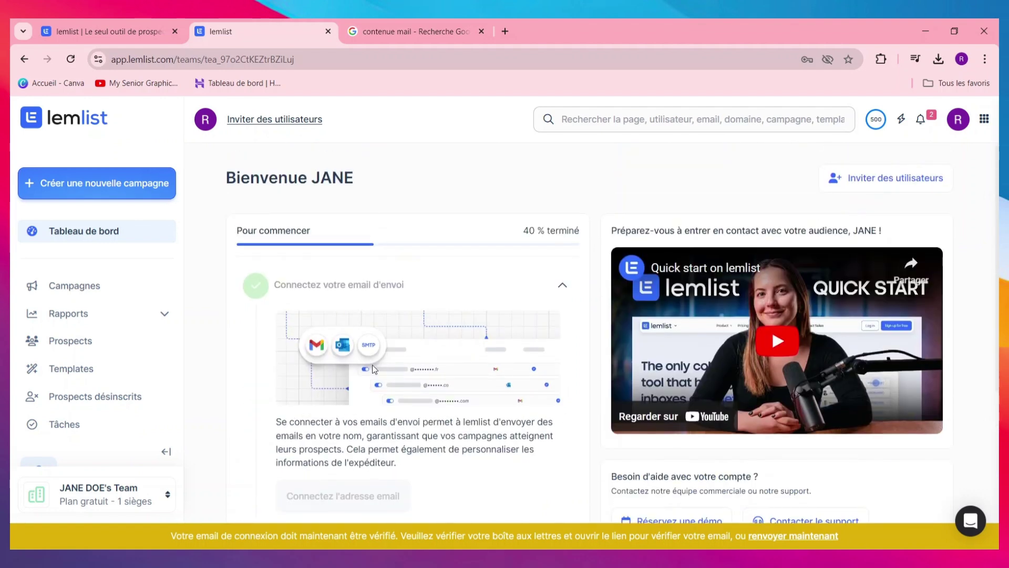